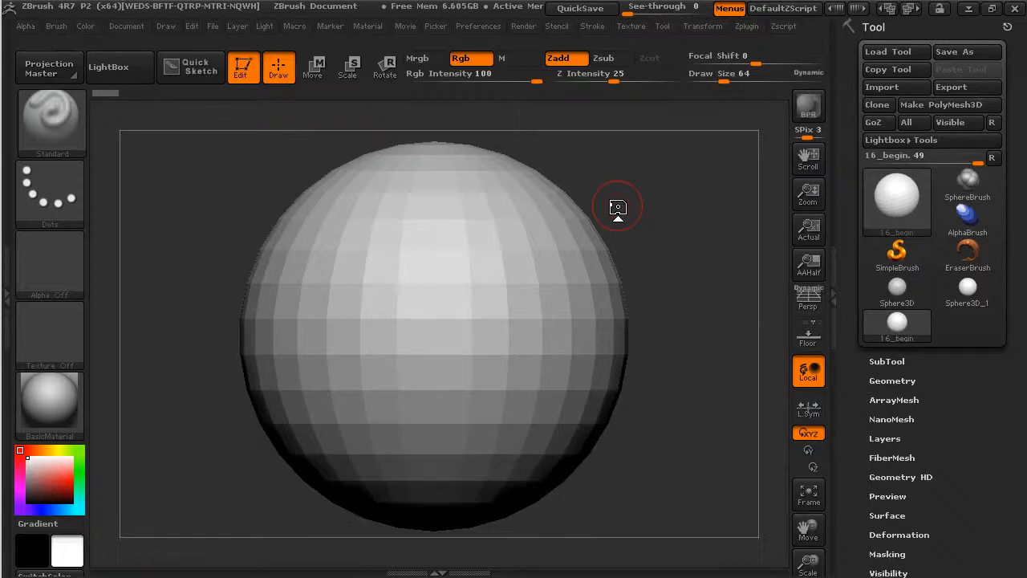
Turn on the polyframe display for the sphere
key(shift+f)
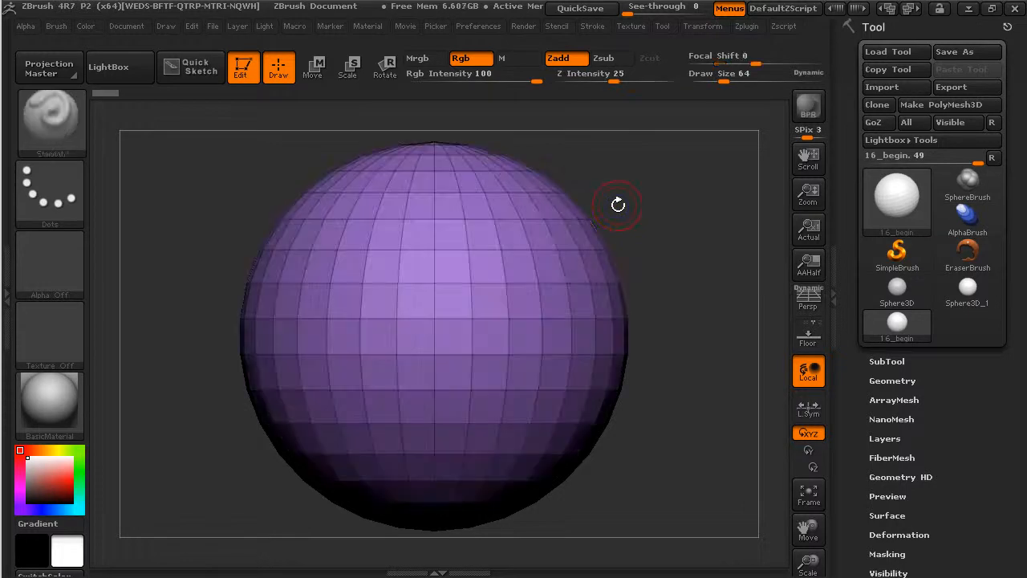
drag(618, 204, 663, 230)
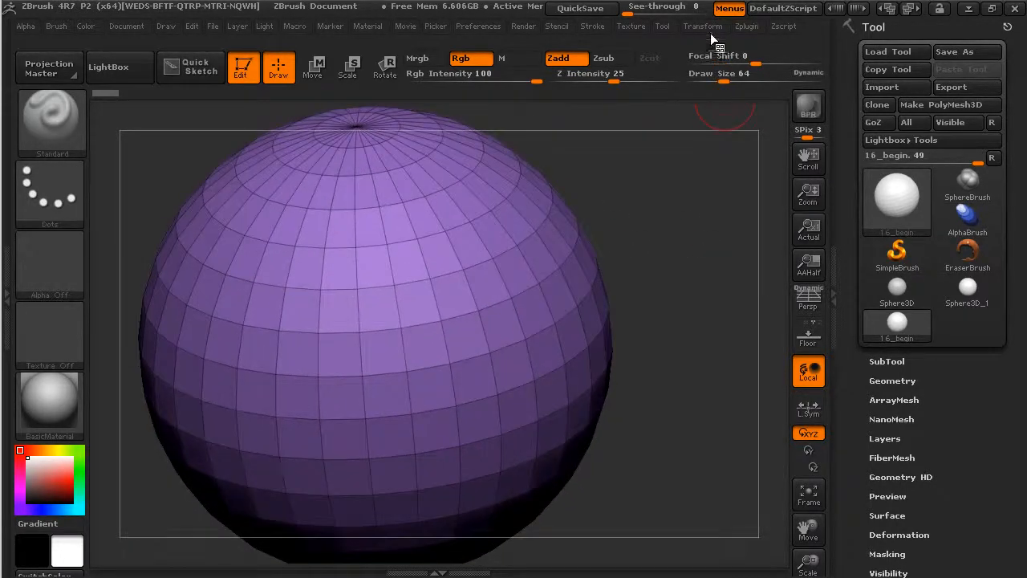
mouse_move(710, 28)
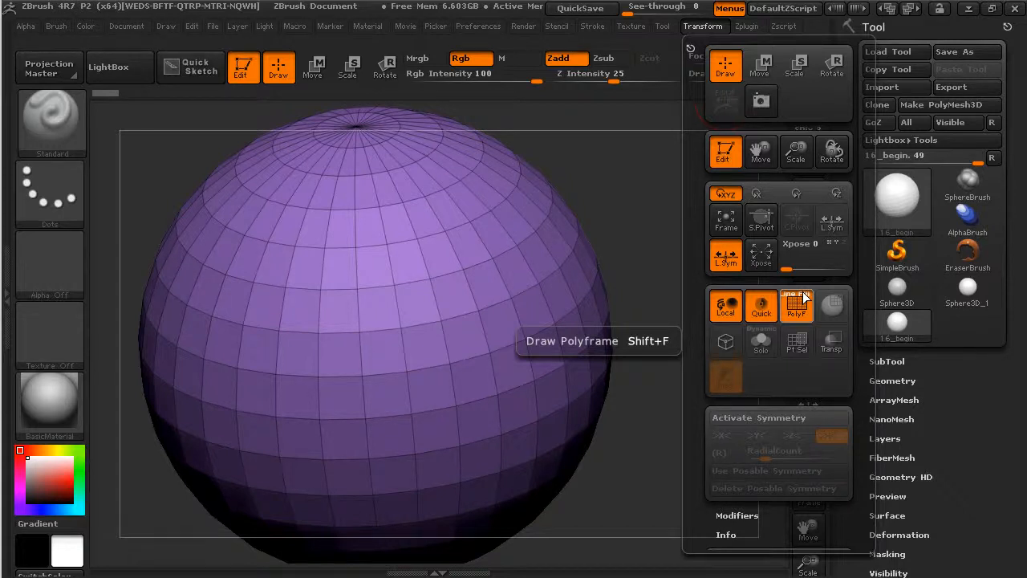
drag(642, 250, 646, 210)
Expand the Polygroups options of the sphere's tool settings
drag(856, 471, 853, 323)
click(892, 358)
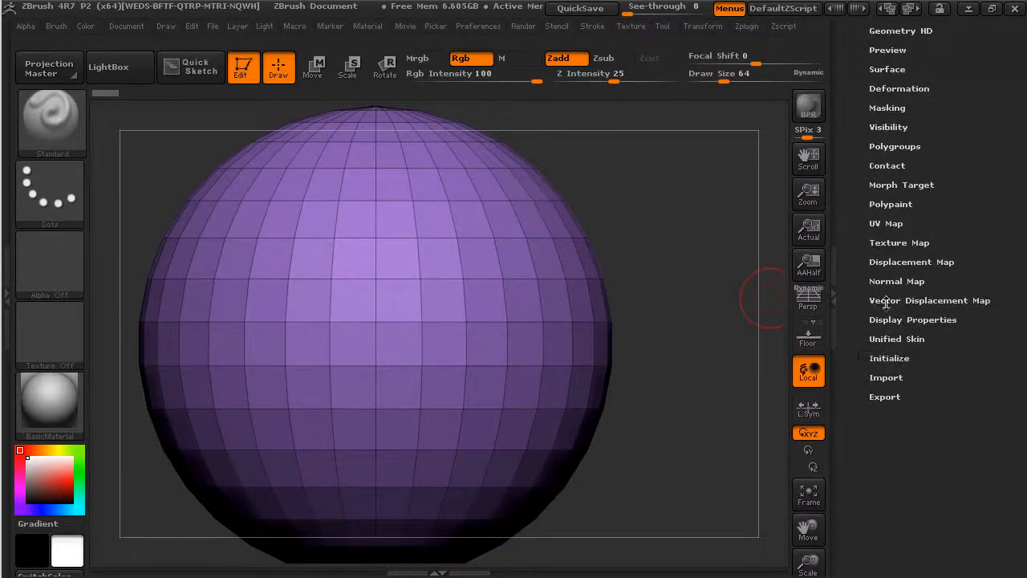
click(907, 204)
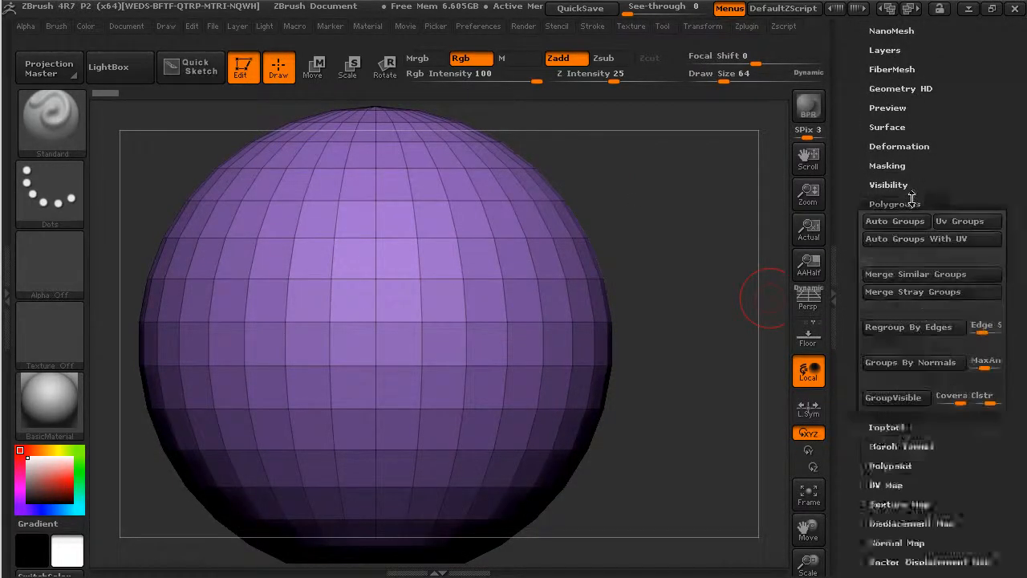
drag(855, 241, 856, 119)
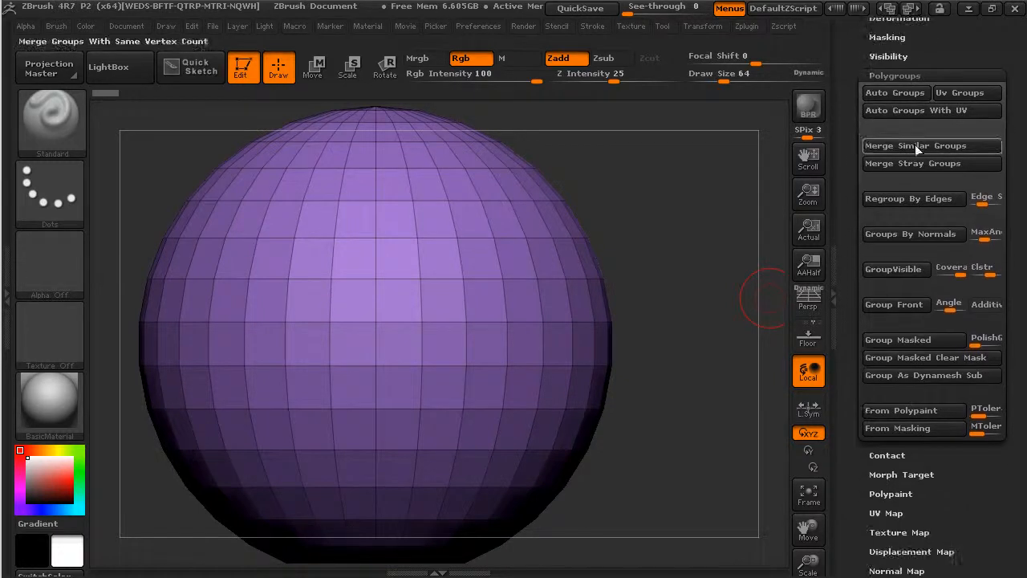
drag(651, 224, 763, 277)
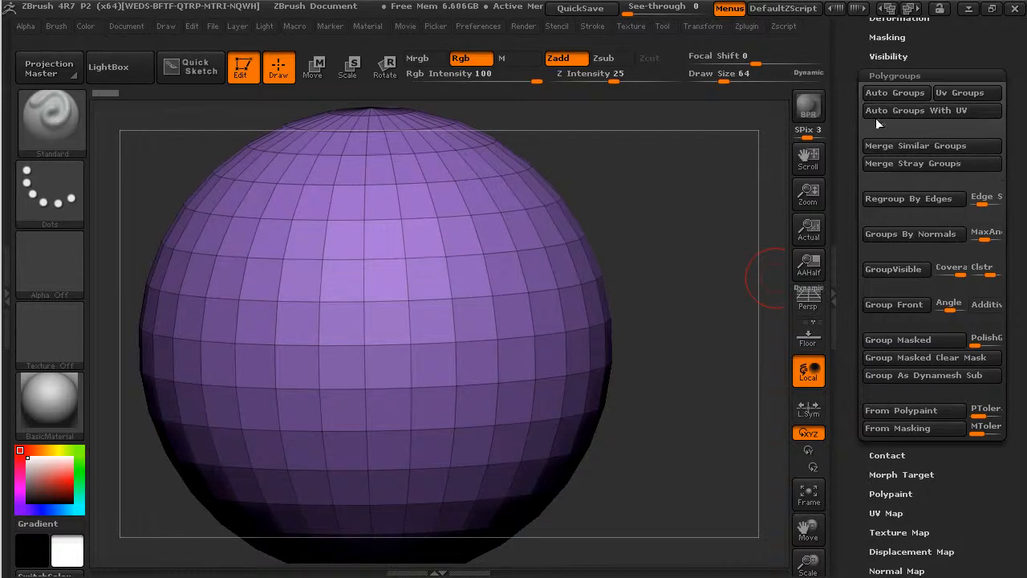
Try to divide the sphere into polygroups with Groups By Normals, and undo it
click(920, 234)
drag(757, 284, 766, 328)
key(ctrl+z)
shift+drag(697, 325, 695, 294)
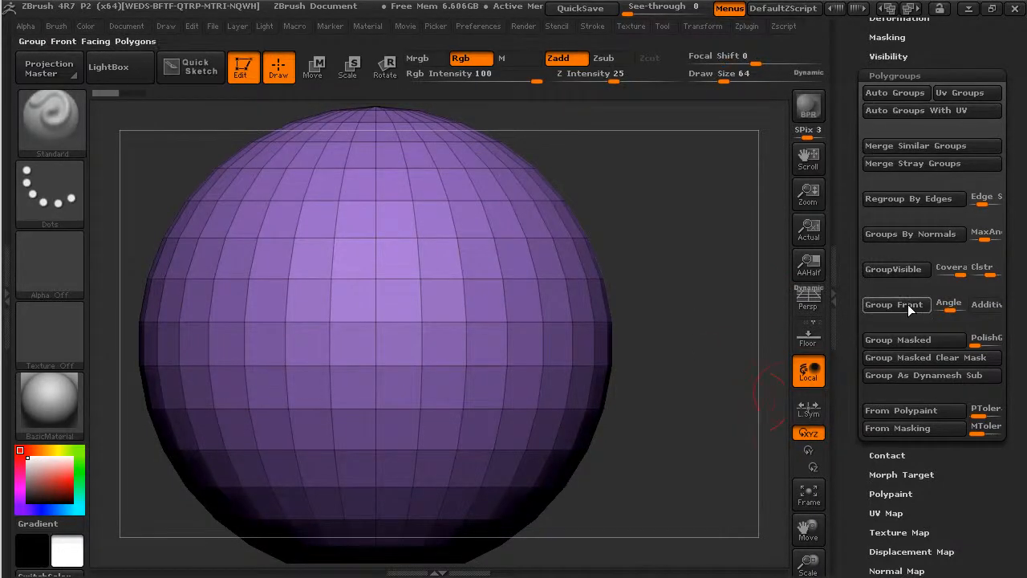
Try to turn a masked patch on the sphere's front into a polygroup with Group Masked, and undo it
drag(718, 372, 618, 474)
mouse_move(678, 435)
mouse_down()
mouse_move(692, 362)
mouse_move(766, 409)
mouse_up()
mouse_move(345, 457)
ctrl+mouse_down()
mouse_move(513, 289)
mouse_move(576, 251)
mouse_move(482, 321)
ctrl+mouse_up()
click(910, 339)
key(ctrl+i)
mouse_move(697, 501)
alt+mouse_down()
mouse_move(582, 520)
mouse_move(598, 314)
alt+mouse_up()
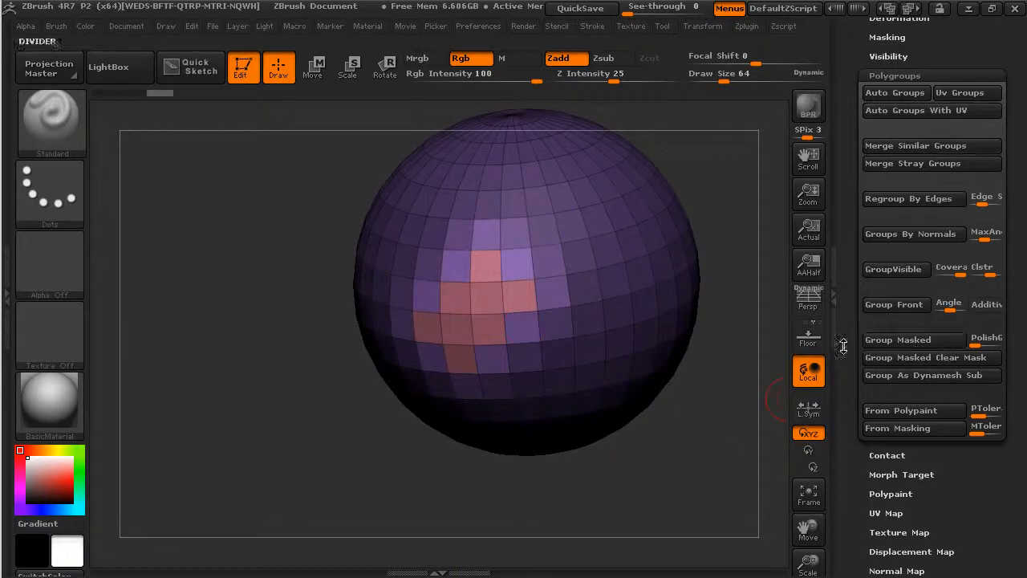
key(ctrl+z)
key(ctrl+z)
shift+drag(693, 471, 714, 442)
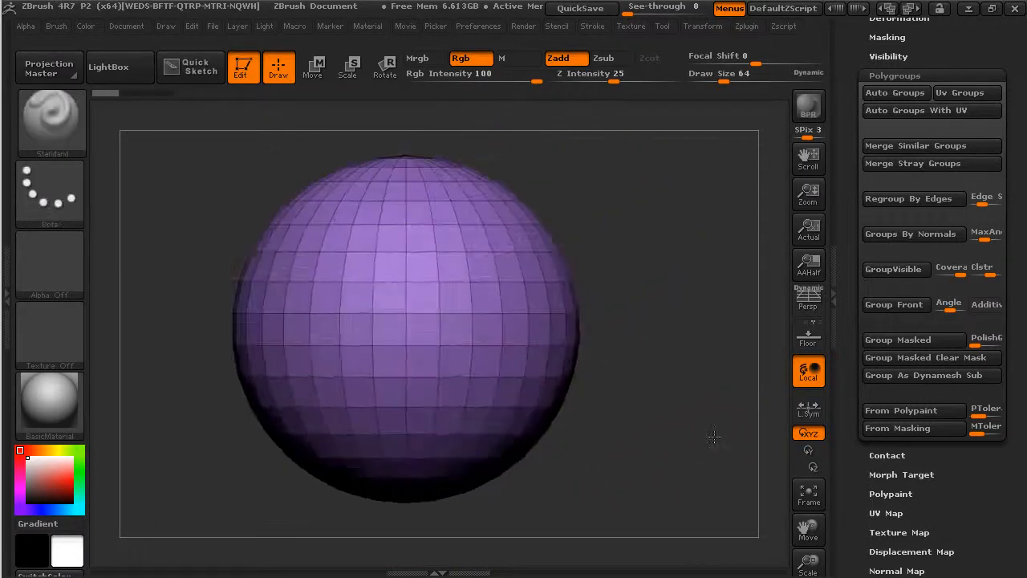
Isolate the sphere's top cap with the SelectRect brush and assign it a separate polygroup with GroupVisible
alt+drag(679, 378, 717, 383)
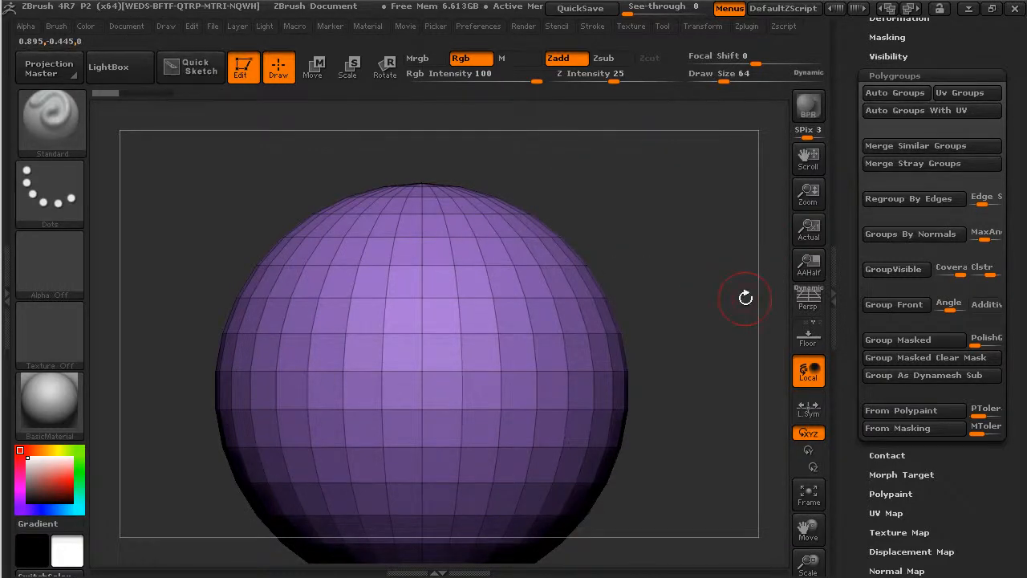
alt+drag(745, 321, 682, 370)
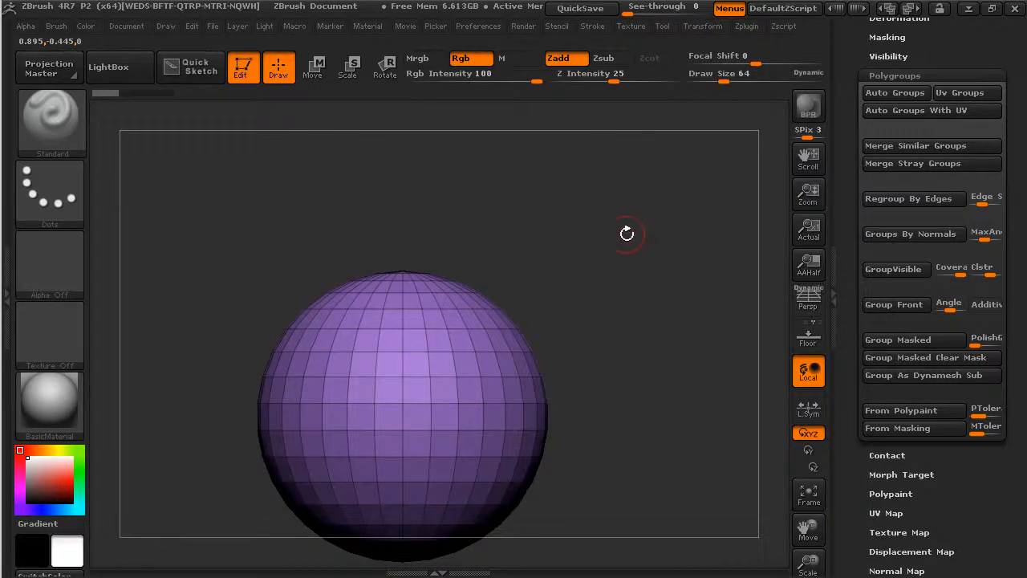
ctrl+shift+click(61, 127)
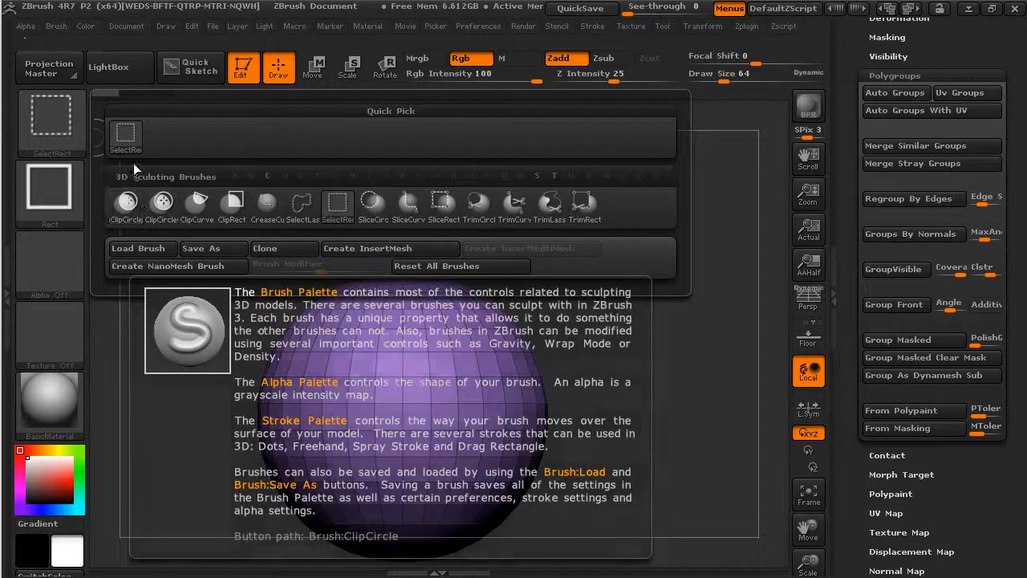
key(ctrl+shift)
ctrl+shift+drag(230, 161, 603, 314)
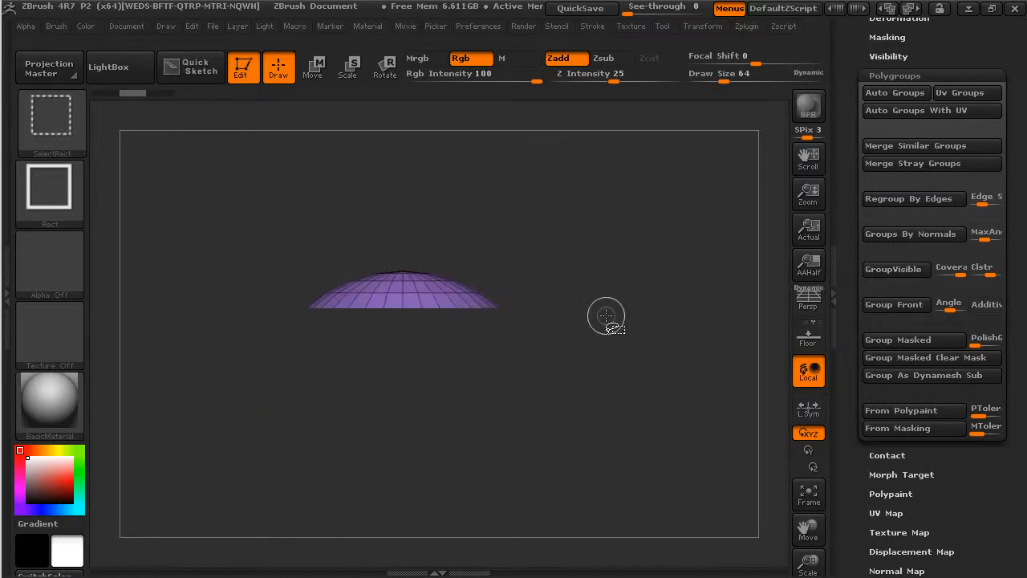
drag(664, 233, 634, 366)
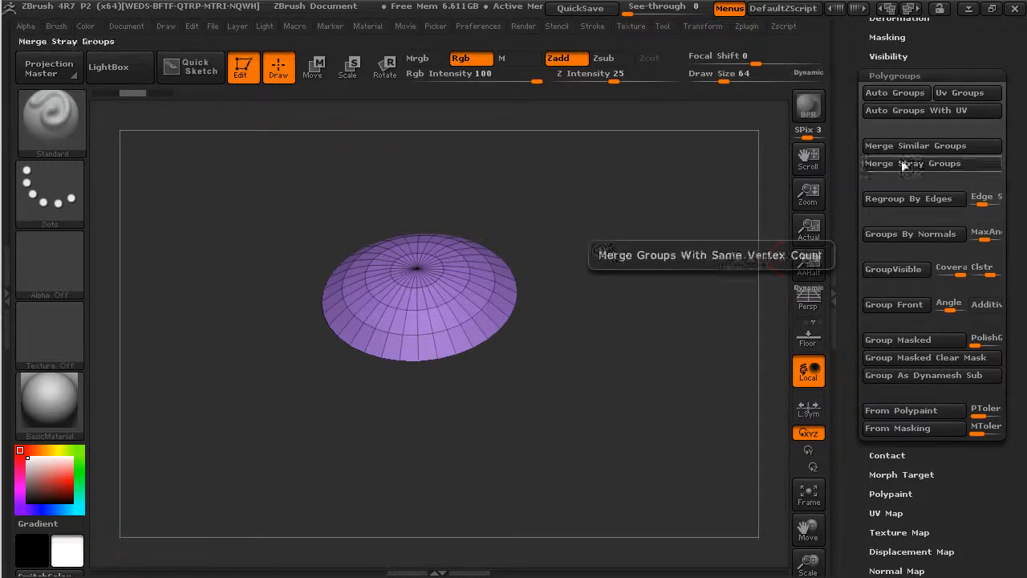
click(898, 267)
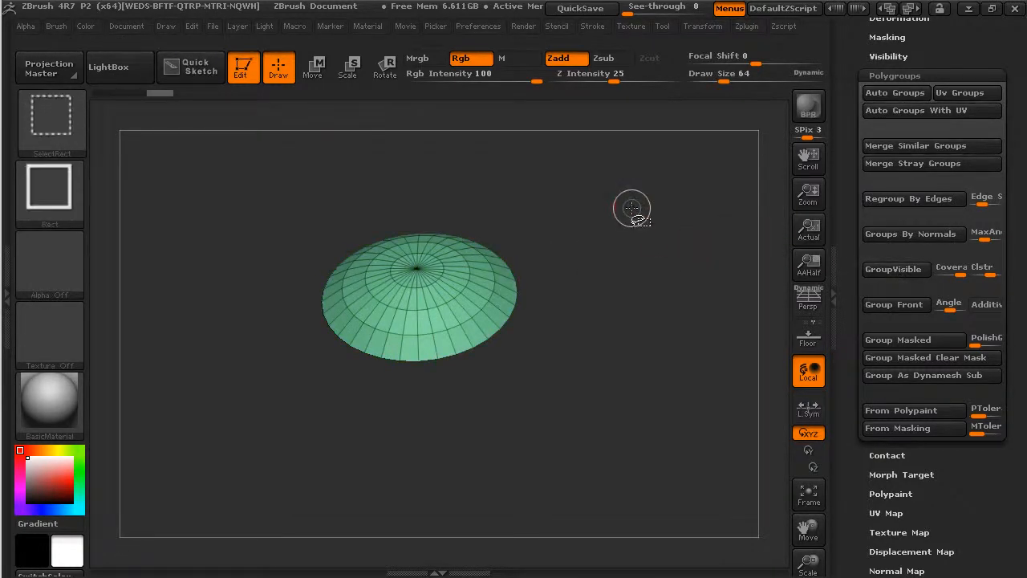
ctrl+shift+click(685, 209)
drag(701, 239, 684, 281)
drag(647, 381, 682, 201)
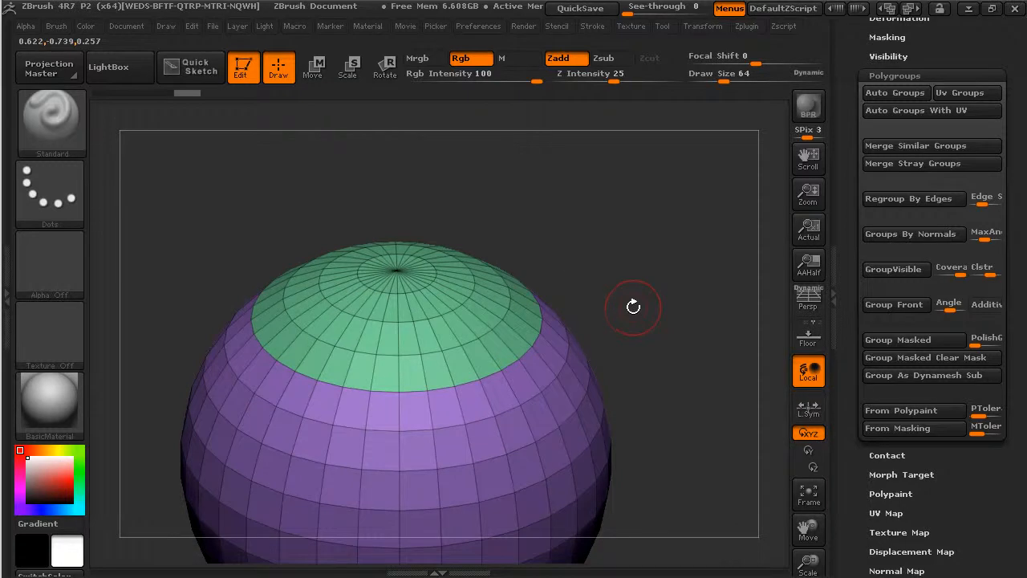
Isolate the top cap polygroup, invert the visibility to show the rest, and bring back the whole sphere
alt+drag(674, 326, 645, 254)
mouse_move(618, 389)
mouse_down()
mouse_move(622, 345)
mouse_move(619, 404)
mouse_up()
alt+drag(639, 220, 636, 359)
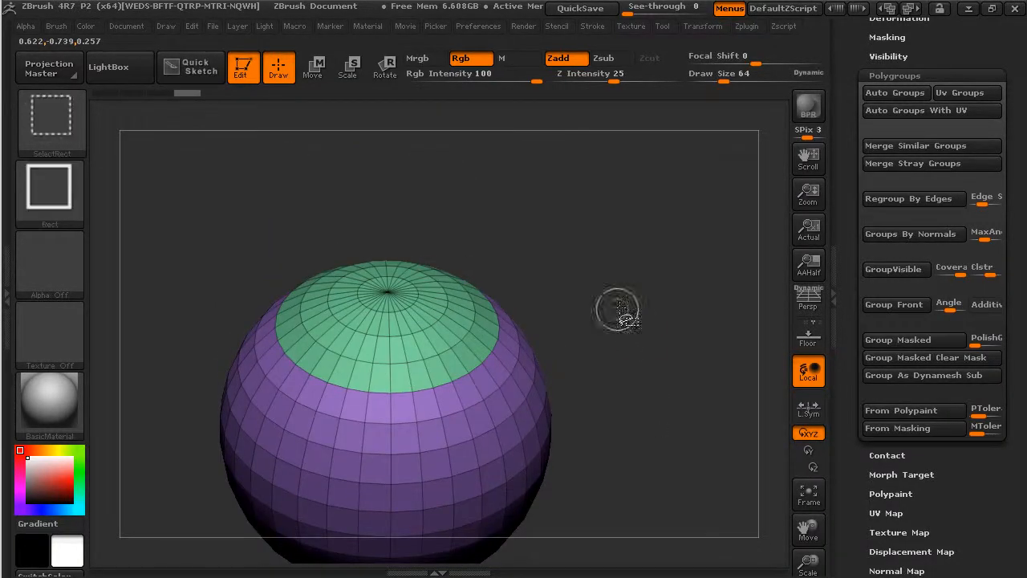
ctrl+shift+click(448, 337)
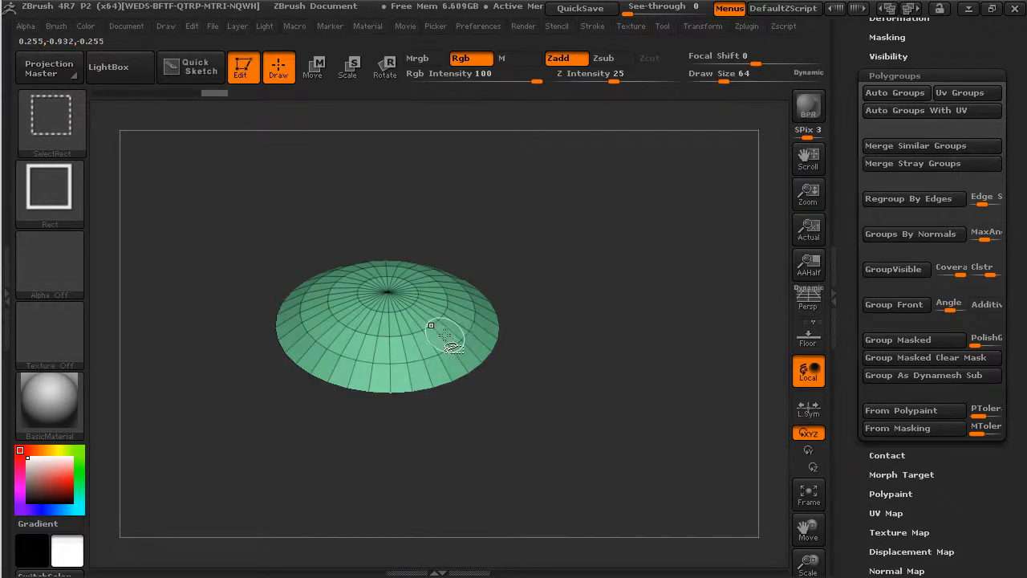
ctrl+shift+click(438, 328)
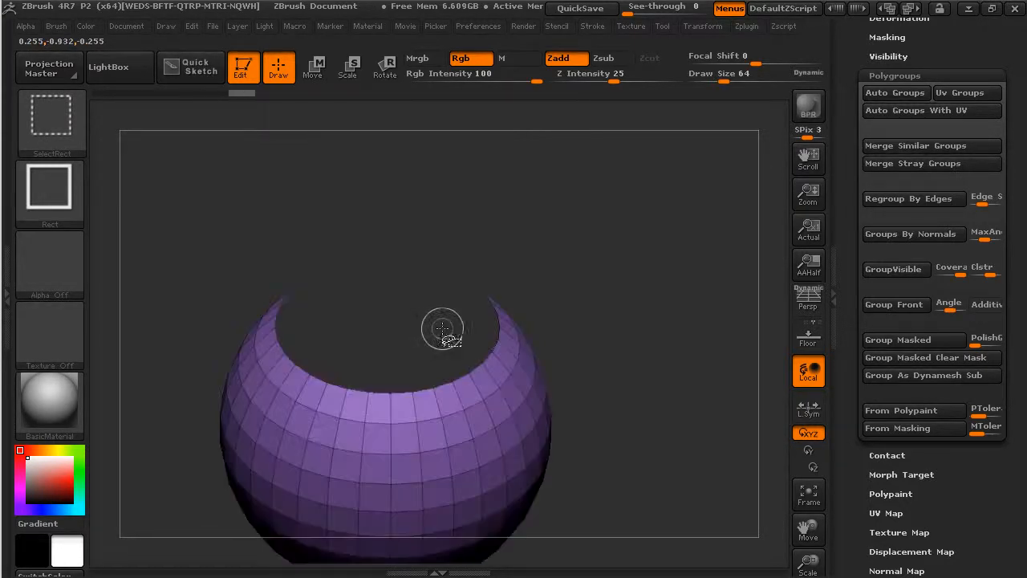
ctrl+shift+click(586, 300)
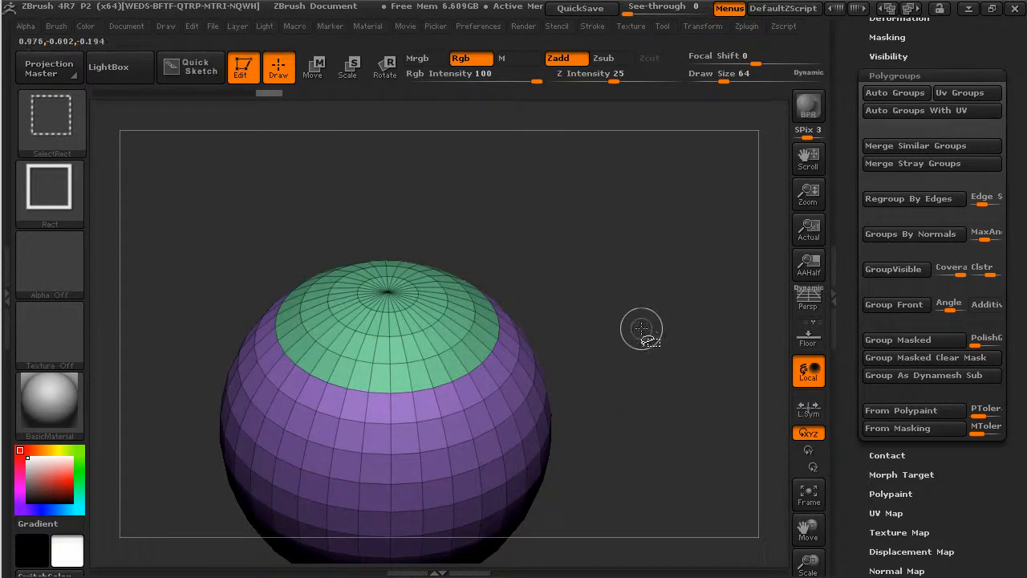
Isolate the lower part of the sphere with a rectangular selection and assign it its own polygroup
drag(618, 347, 662, 235)
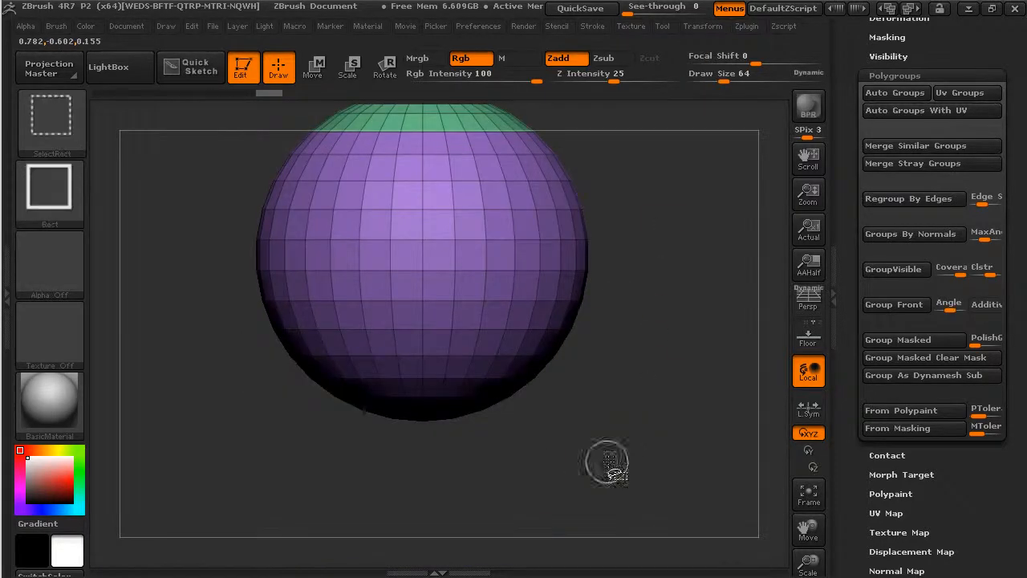
mouse_move(603, 461)
ctrl+shift+mouse_down()
mouse_move(541, 461)
mouse_move(202, 387)
mouse_move(191, 361)
mouse_move(191, 403)
mouse_move(167, 351)
mouse_move(167, 292)
ctrl+shift+mouse_up()
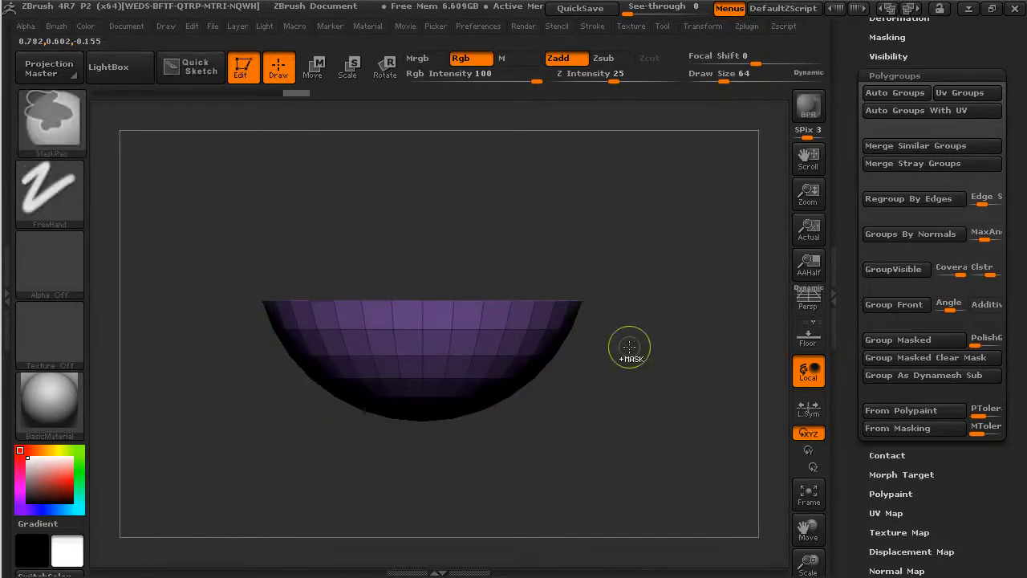
key(ctrl+w)
ctrl+click(658, 374)
ctrl+click(658, 374)
ctrl+shift+click(660, 378)
Isolate and hide the sphere's polygroups by turns to check the grouping, and show the full sphere again
alt+drag(674, 324, 661, 466)
ctrl+shift+click(430, 224)
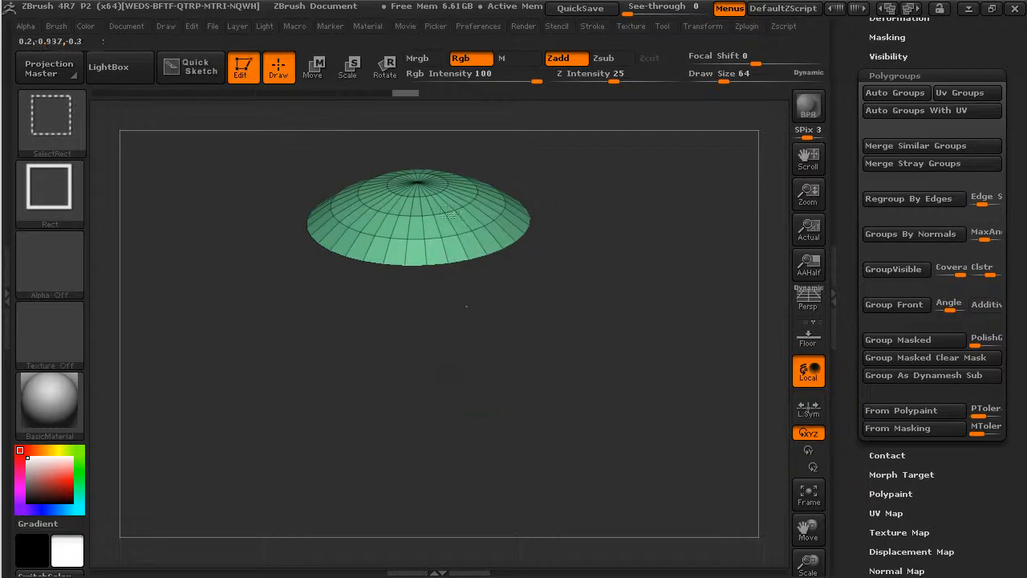
ctrl+shift+drag(468, 305, 460, 304)
ctrl+shift+click(461, 304)
ctrl+shift+click(474, 454)
ctrl+shift+click(545, 318)
ctrl+shift+drag(601, 252, 615, 248)
ctrl+shift+click(659, 254)
Merge the sphere's polygroups into a single one with Auto Groups
drag(685, 416, 686, 366)
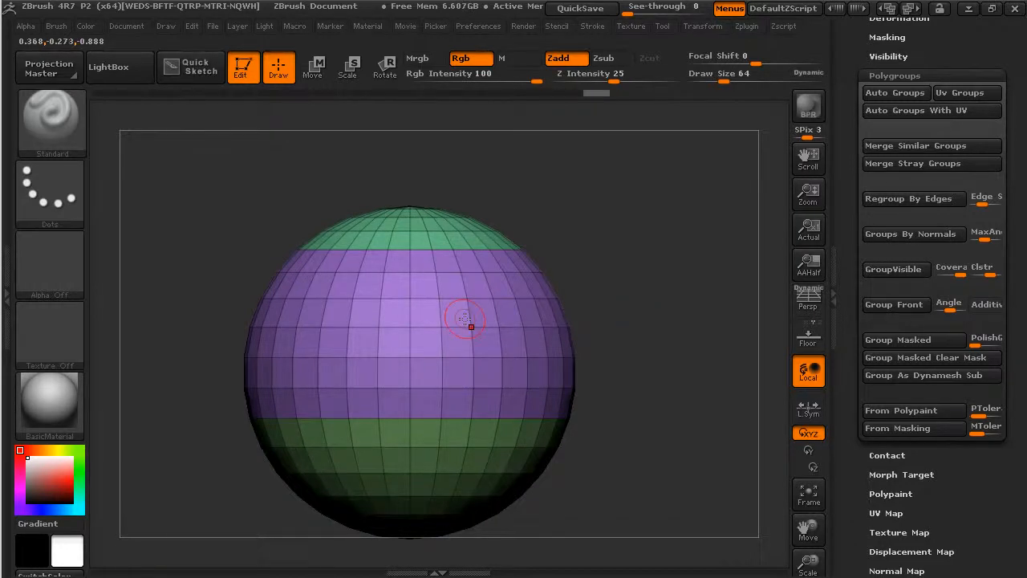
drag(598, 336, 611, 372)
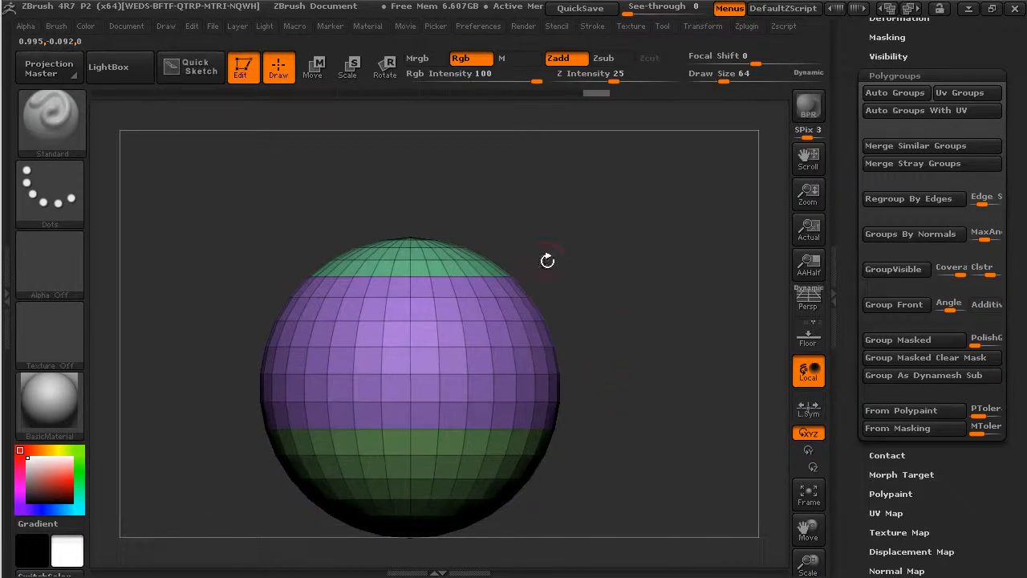
drag(612, 284, 675, 339)
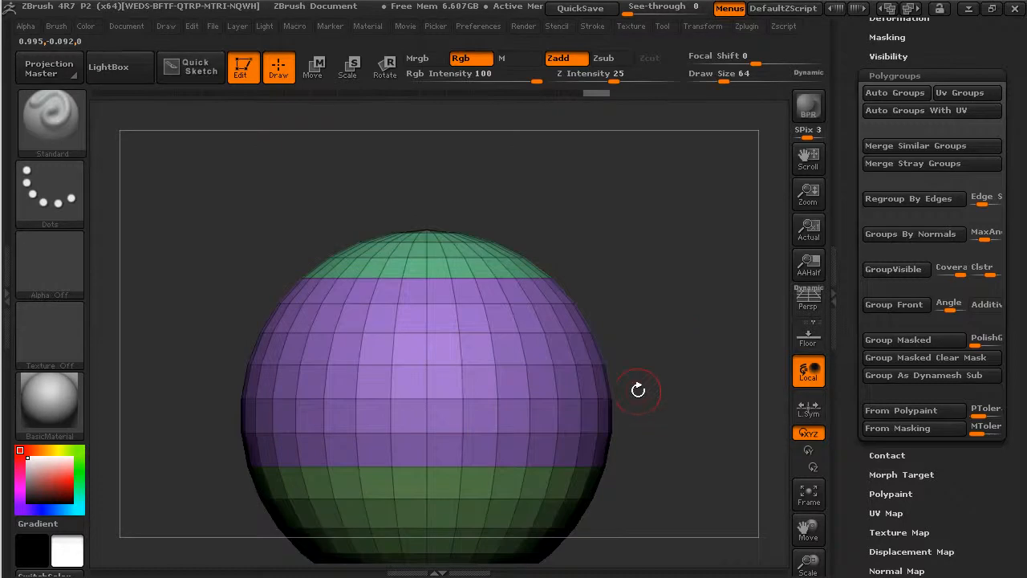
alt+drag(699, 390, 711, 350)
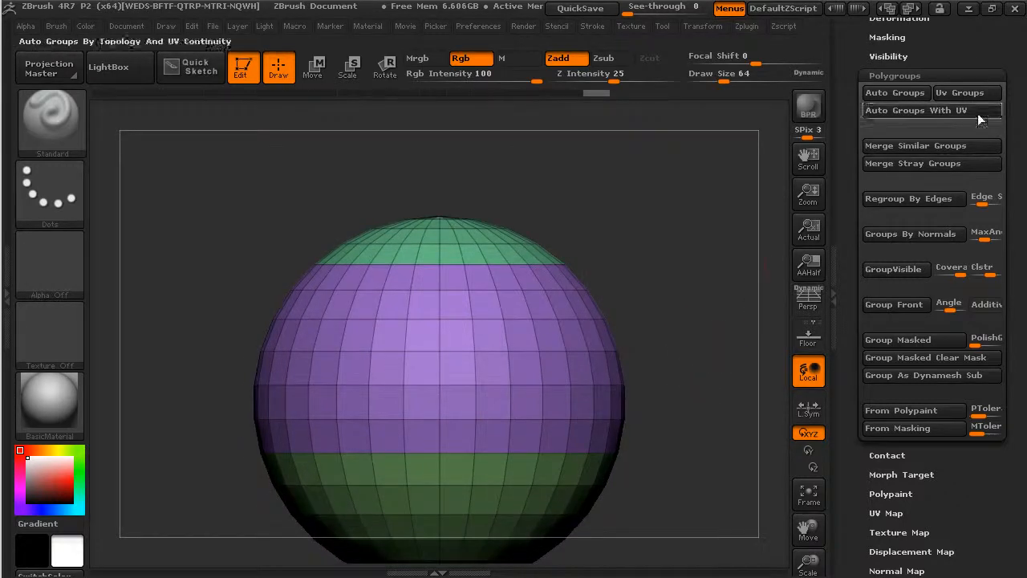
click(888, 95)
drag(729, 207, 689, 302)
Hide the sphere's top cap, assign the remaining visible polygons a new polygroup, and unhide the cap
mouse_move(184, 134)
ctrl+shift+mouse_down()
mouse_move(673, 242)
mouse_move(676, 299)
mouse_move(676, 241)
mouse_move(665, 294)
ctrl+shift+mouse_up()
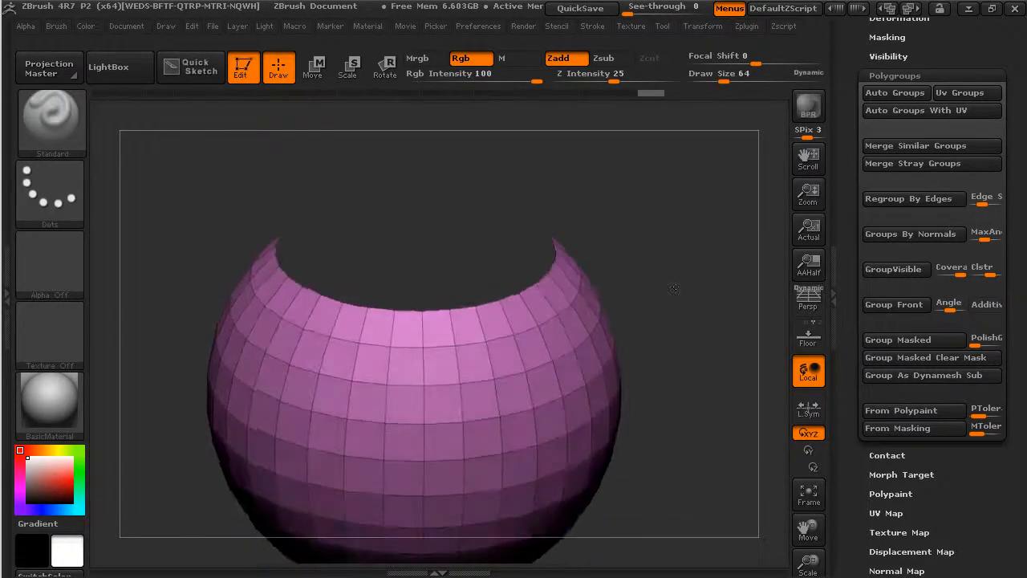
key(ctrl+w)
ctrl+shift+click(708, 267)
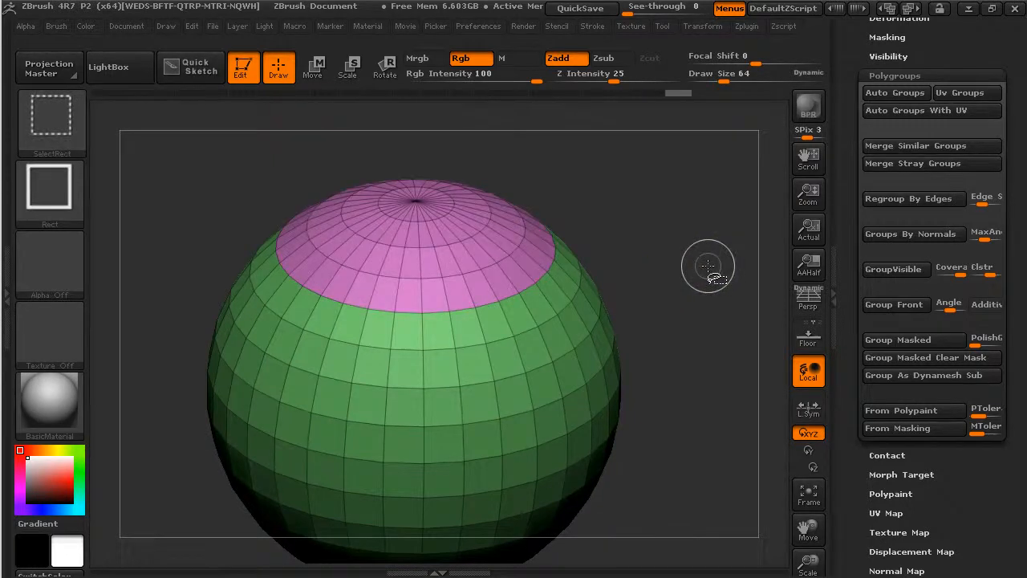
drag(700, 328, 699, 270)
alt+drag(623, 288, 636, 300)
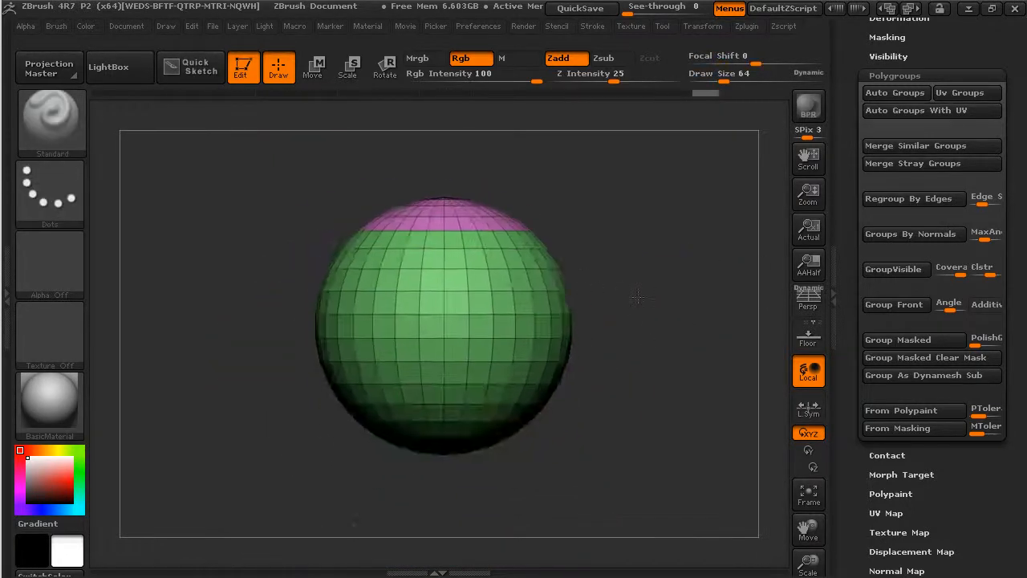
Isolate the sphere's bottom cap with a rectangular selection and give it its own polygroup
mouse_move(573, 509)
ctrl+shift+mouse_down()
mouse_move(348, 482)
mouse_move(313, 406)
ctrl+shift+mouse_up()
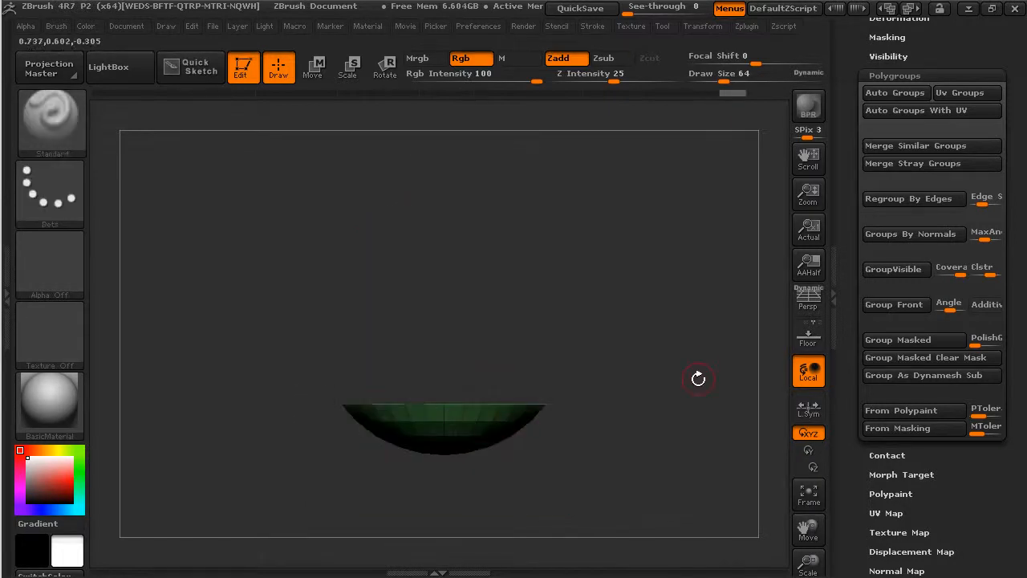
ctrl+shift+click(663, 356)
drag(660, 391, 698, 411)
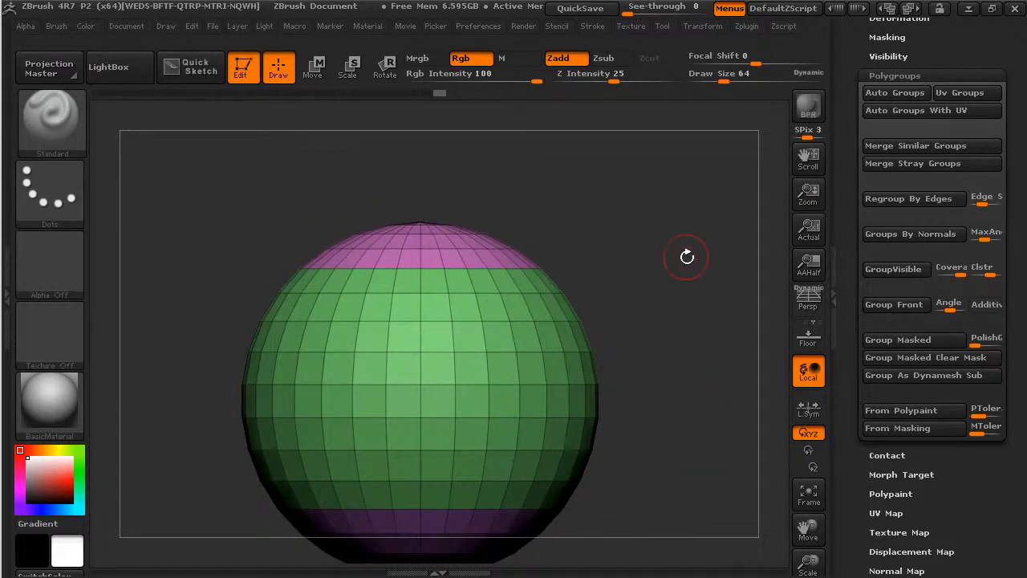
Replace the rectangular visibility selection brush with the SliceCurve brush
ctrl+shift+click(45, 127)
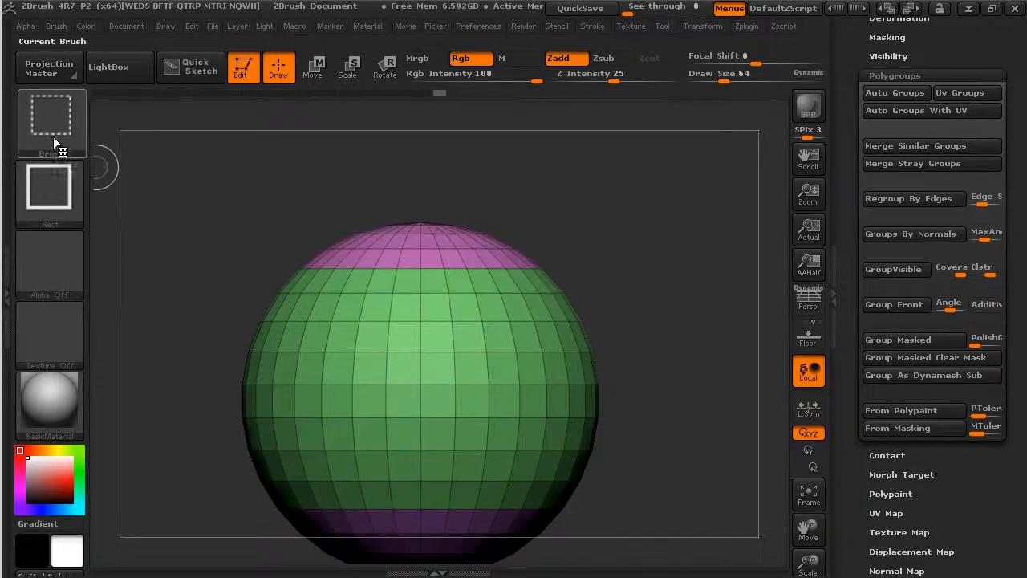
ctrl+shift+click(50, 134)
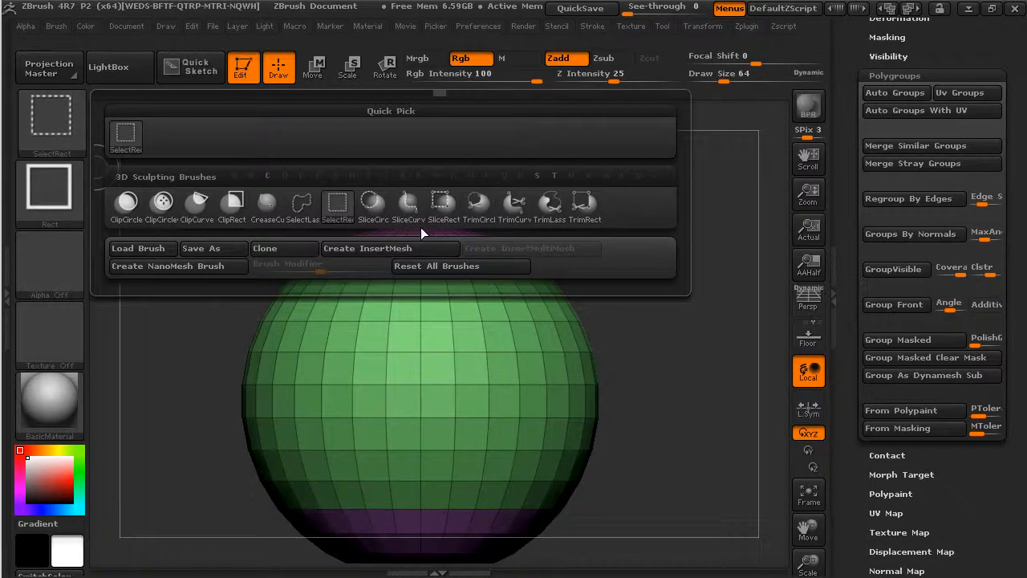
mouse_move(420, 227)
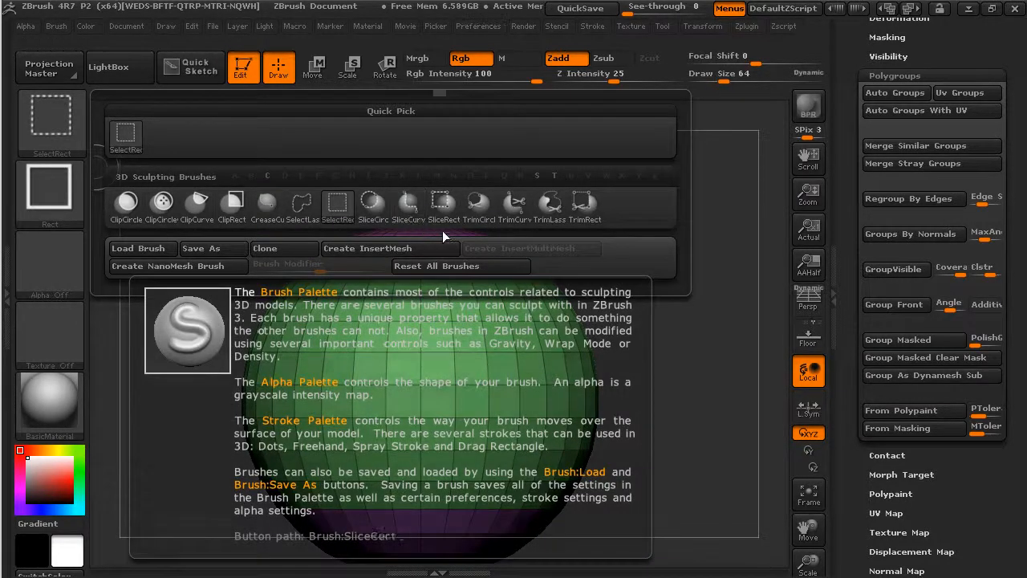
click(408, 210)
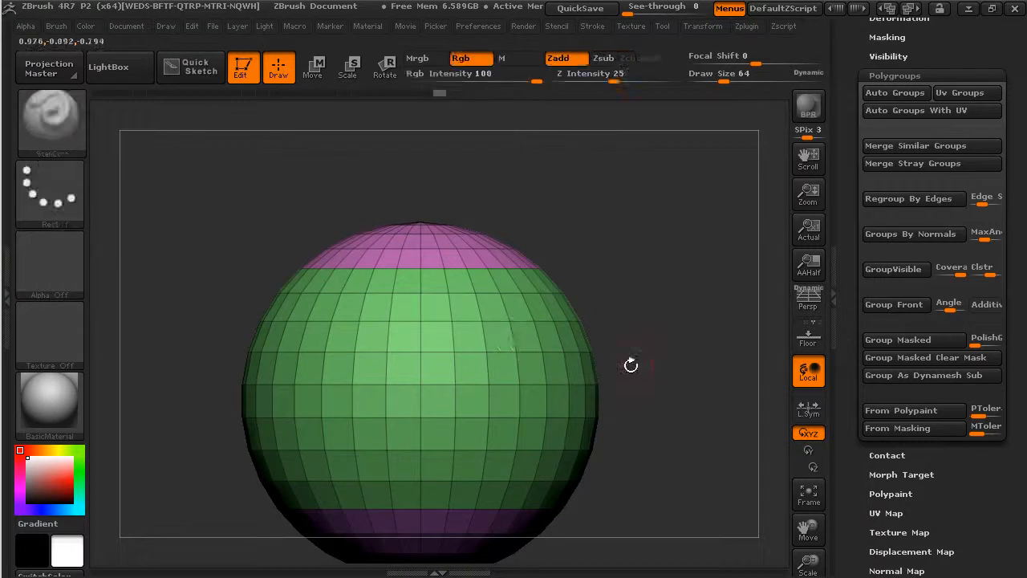
Try slicing the sphere diagonally across its front with SliceCurve to split its top cap and middle band into new polygroups
key(shift)
mouse_move(688, 317)
mouse_down()
mouse_move(596, 317)
mouse_move(653, 354)
mouse_up()
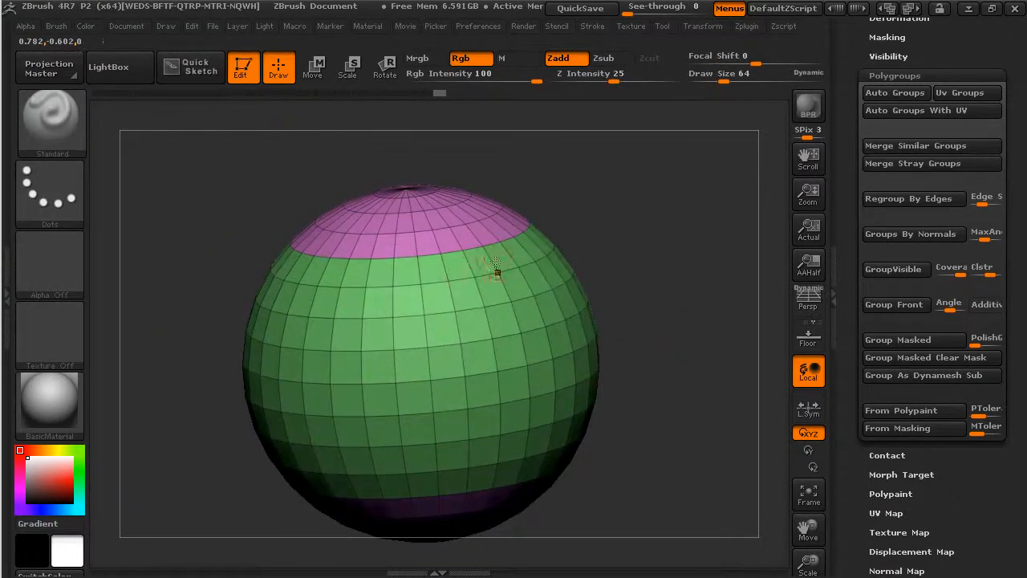
drag(614, 236, 638, 299)
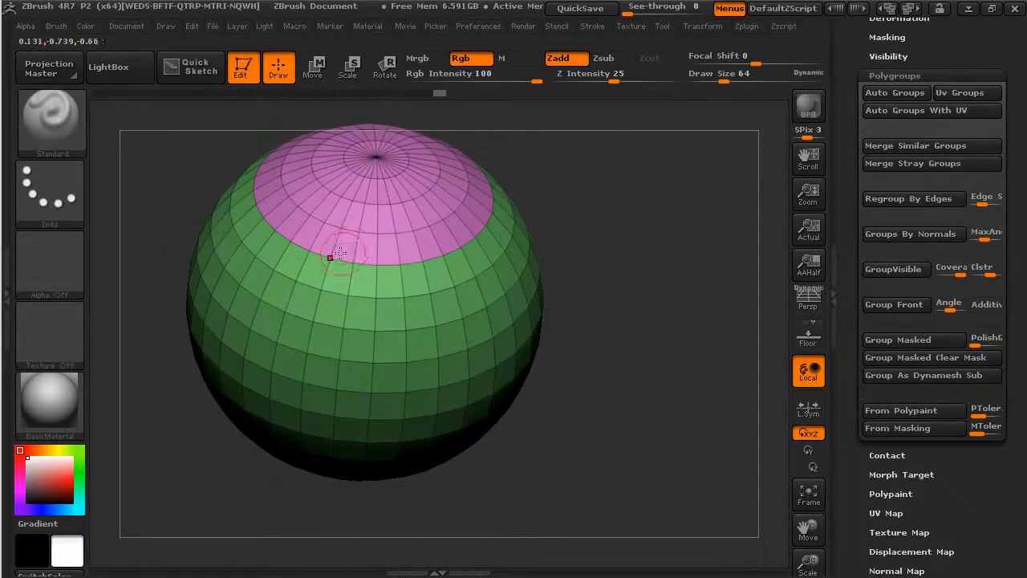
drag(655, 347, 654, 306)
drag(646, 378, 648, 335)
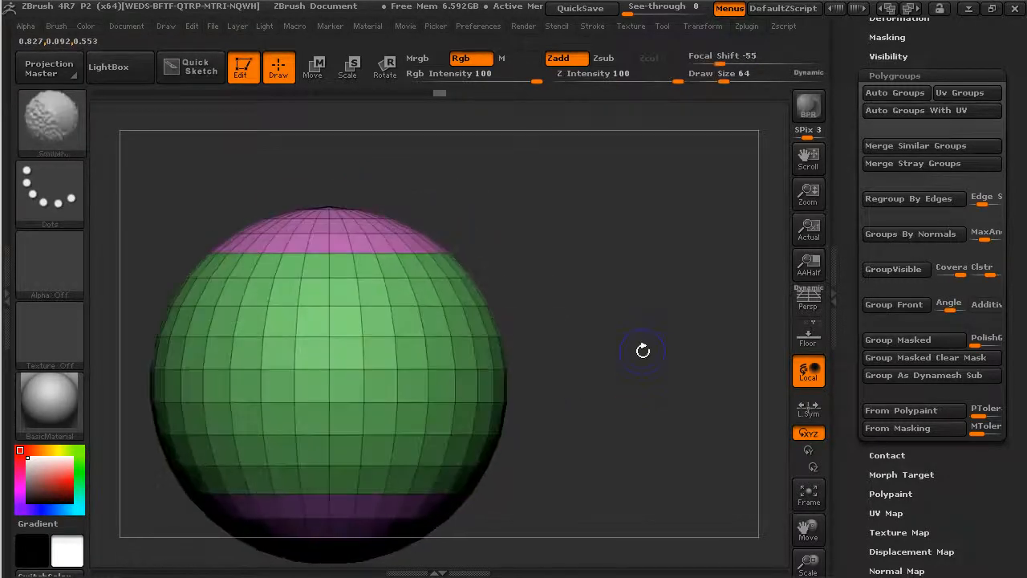
drag(608, 412, 610, 351)
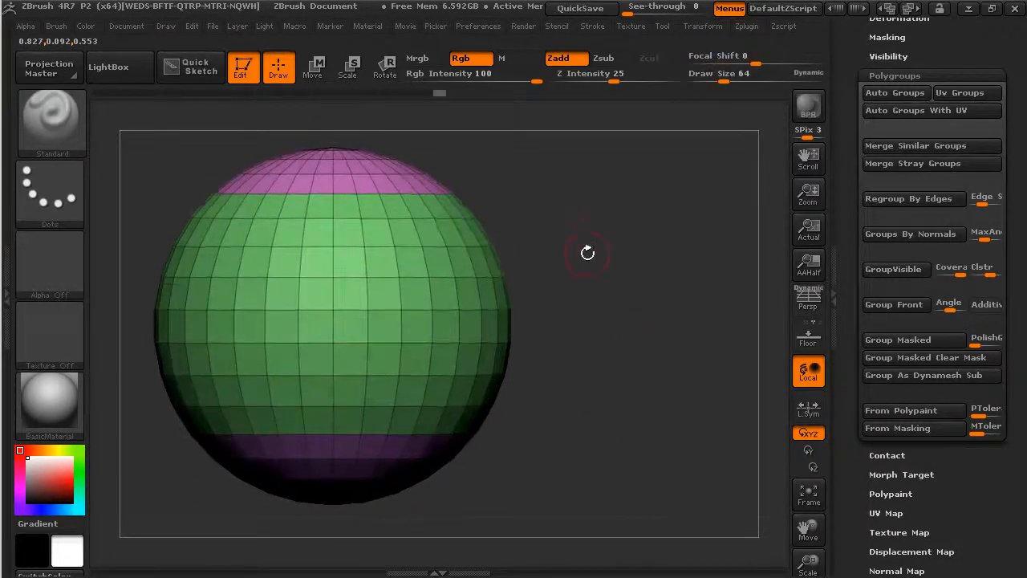
alt+drag(593, 241, 648, 310)
key(ctrl+shift)
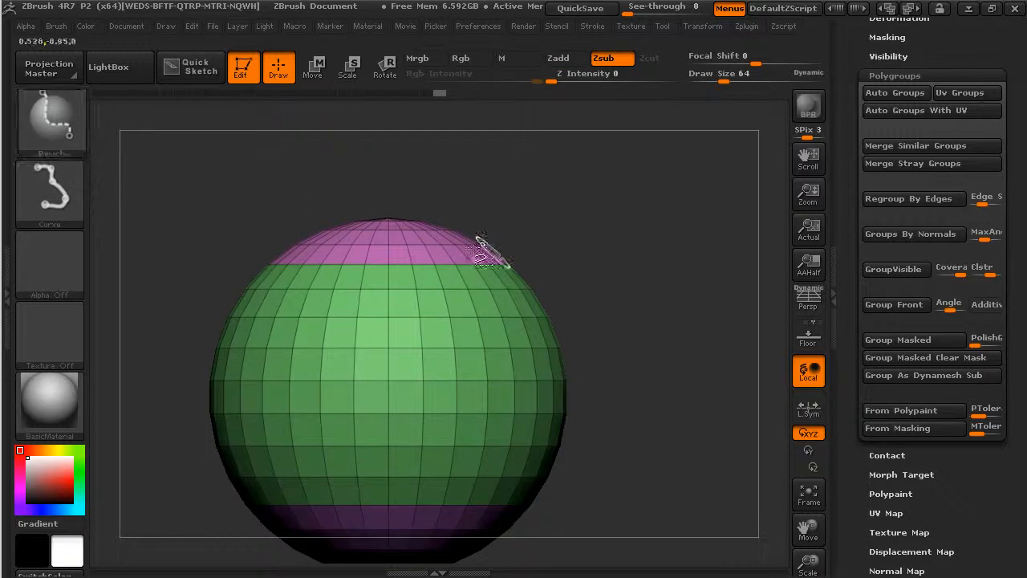
mouse_move(240, 160)
ctrl+shift+mouse_down()
mouse_move(641, 561)
mouse_move(224, 144)
mouse_move(642, 562)
ctrl+shift+mouse_up()
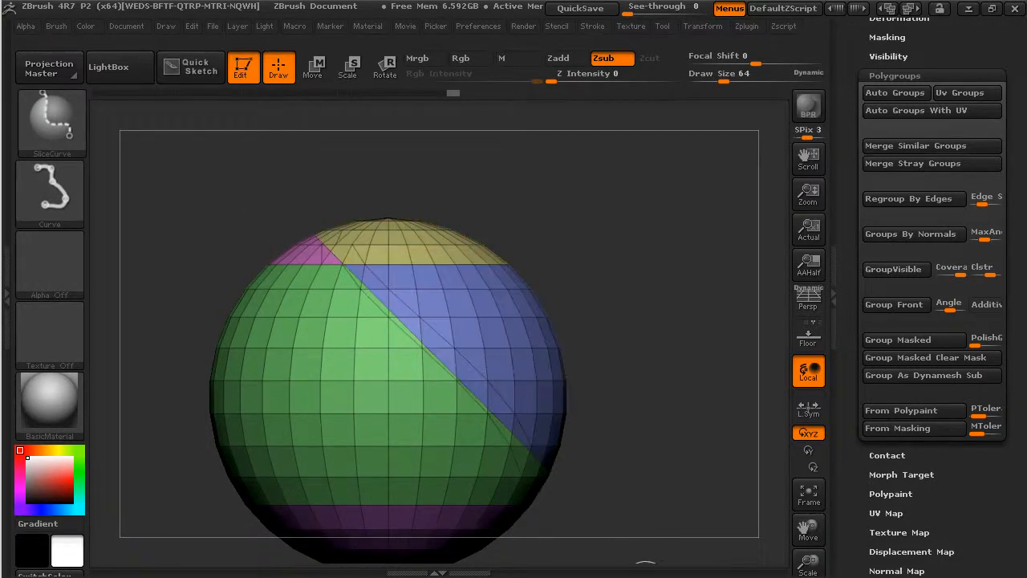
mouse_move(645, 396)
mouse_down()
mouse_move(663, 425)
mouse_move(655, 442)
mouse_move(635, 391)
mouse_up()
mouse_move(659, 435)
mouse_down()
mouse_move(650, 406)
mouse_move(641, 430)
mouse_move(728, 399)
mouse_up()
Clear the canvas, redraw the sphere in Edit mode, and unhide all of its polygroups
key(ctrl+shift)
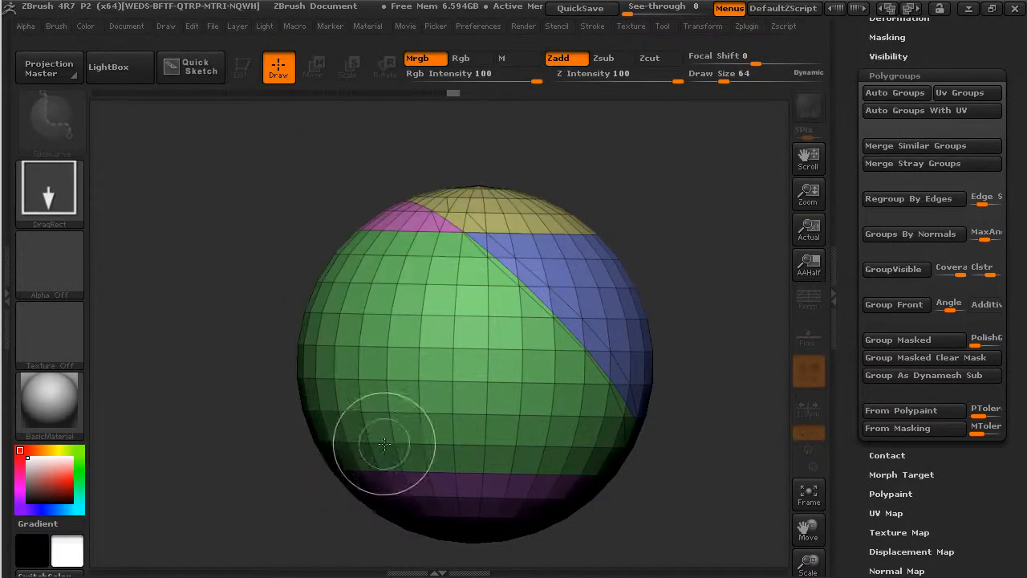
key(ctrl+n)
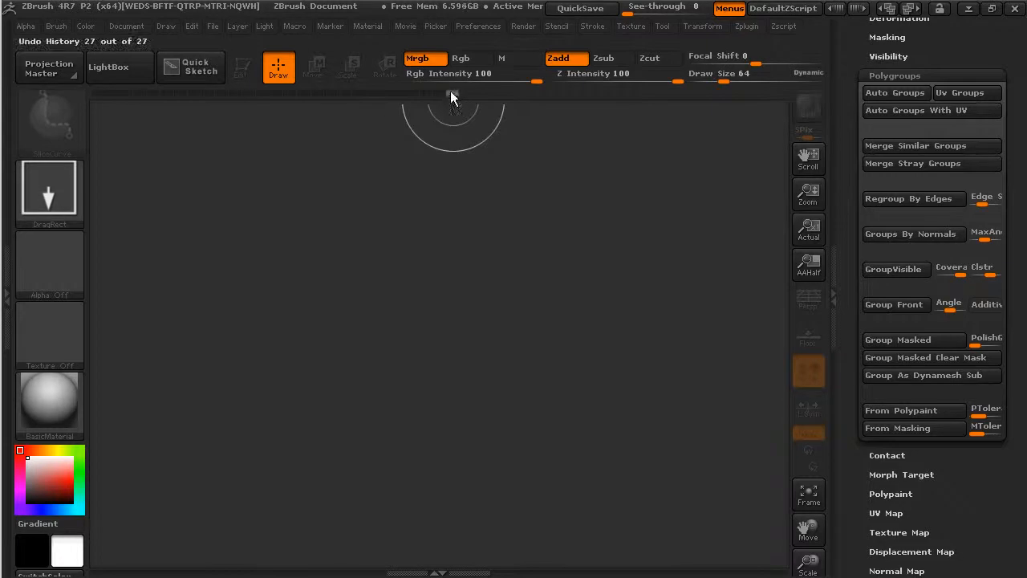
drag(440, 332, 629, 470)
key(t)
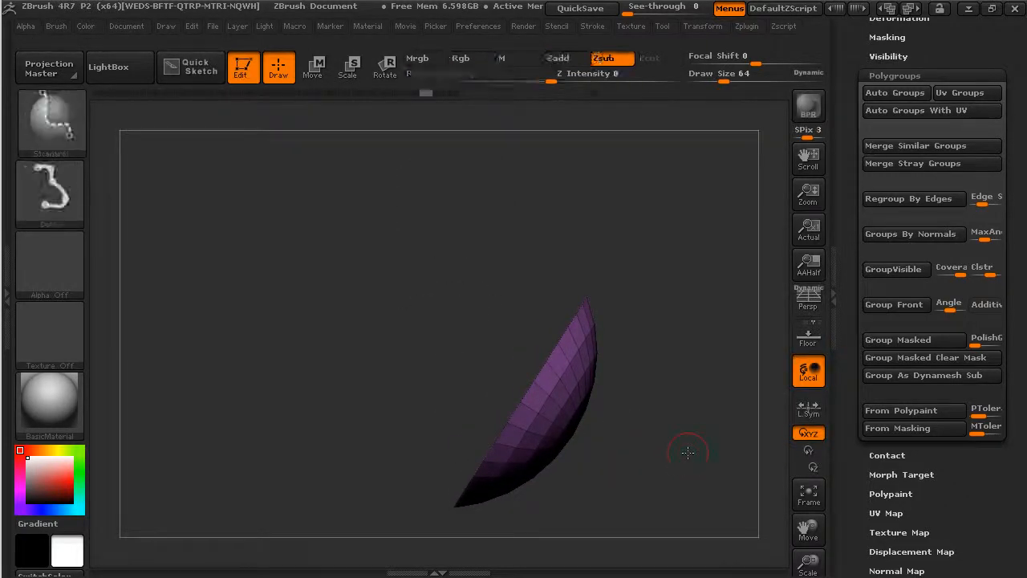
ctrl+shift+click(693, 460)
Slice the rotated sphere with SliceCurve, once diagonally across the front and once horizontally just below its uppermost point
drag(697, 495, 597, 147)
mouse_move(719, 285)
alt+mouse_down()
mouse_move(710, 458)
mouse_move(692, 498)
alt+mouse_up()
mouse_move(249, 165)
ctrl+shift+mouse_down()
mouse_move(653, 275)
mouse_move(737, 405)
mouse_move(732, 447)
ctrl+shift+mouse_up()
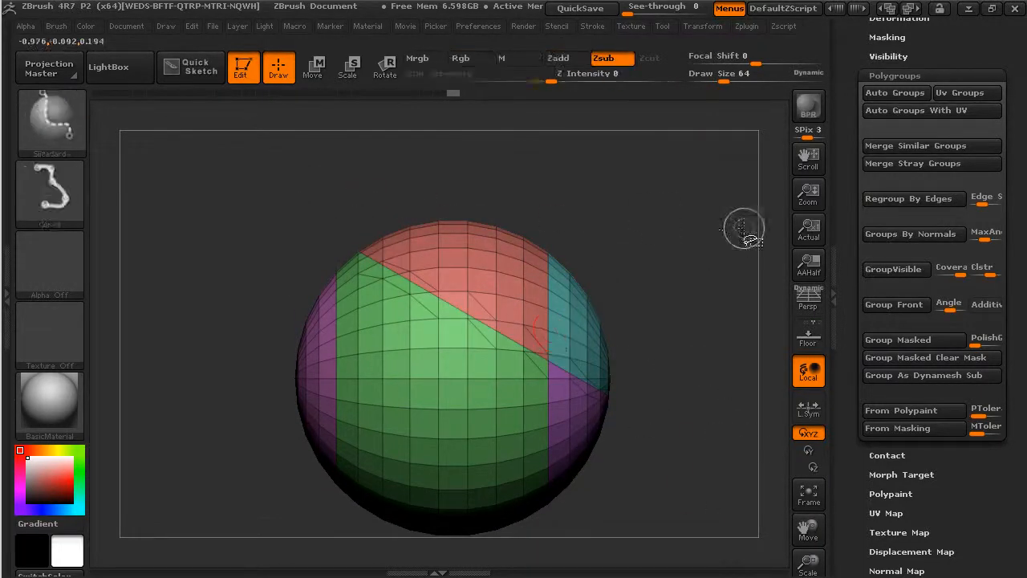
ctrl+shift+drag(737, 229, 325, 233)
ctrl+shift+drag(247, 247, 245, 246)
Isolate and hide the sliced polygroups by turns to check the new groups, and show the whole sphere again
mouse_move(546, 183)
mouse_down()
mouse_move(568, 345)
mouse_move(582, 353)
mouse_move(537, 270)
mouse_move(426, 349)
mouse_up()
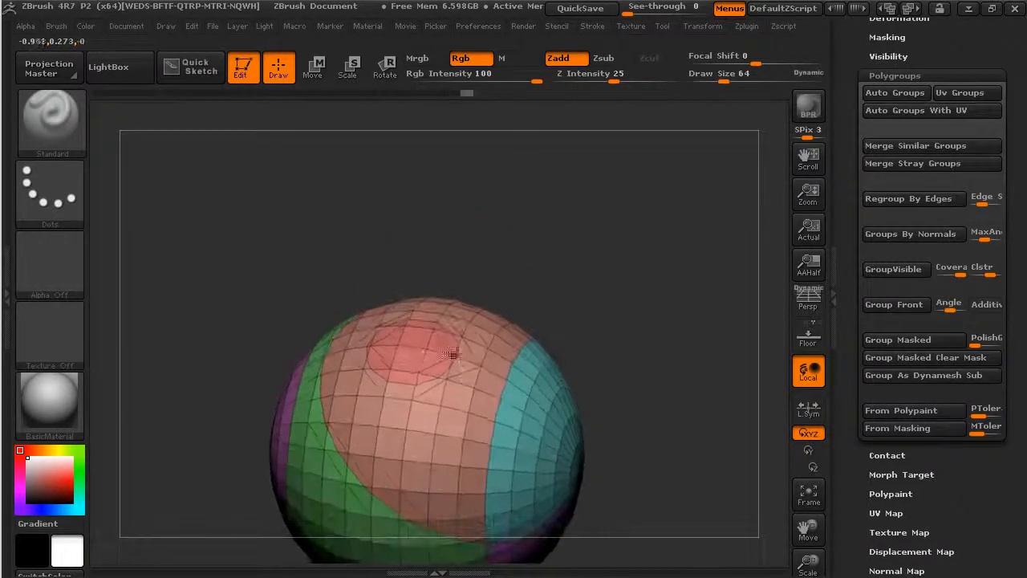
ctrl+shift+click(426, 349)
ctrl+shift+click(426, 349)
ctrl+shift+click(483, 395)
ctrl+shift+click(431, 421)
ctrl+shift+click(339, 502)
ctrl+shift+click(341, 491)
ctrl+shift+click(610, 246)
mouse_move(624, 300)
mouse_down()
mouse_move(668, 281)
mouse_move(674, 198)
mouse_move(733, 293)
mouse_move(625, 297)
mouse_move(679, 290)
mouse_move(712, 247)
mouse_move(682, 301)
mouse_up()
Switch to the SliceCirc brush and cut an oval polygroup into the side of the sphere
click(67, 112)
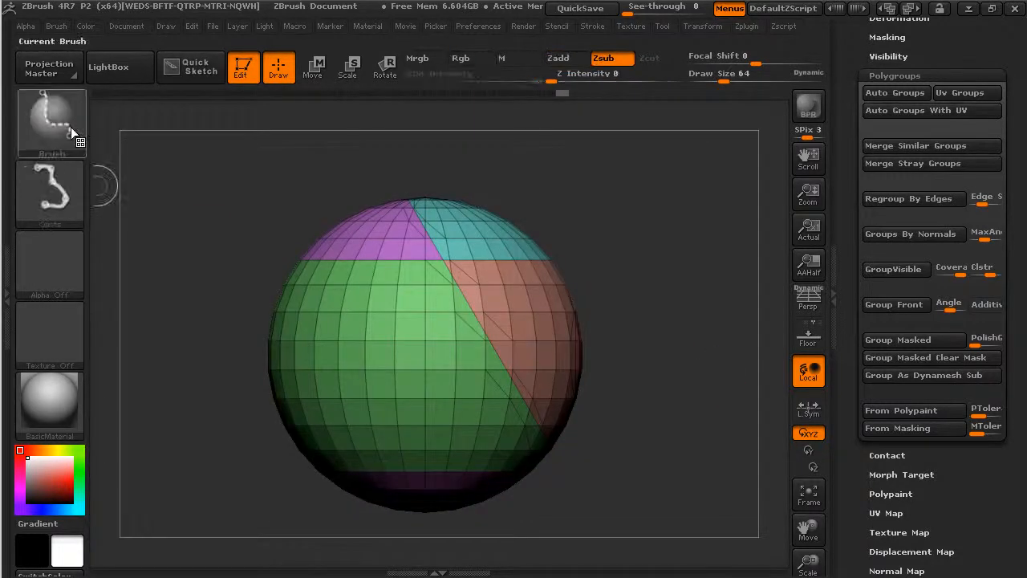
ctrl+shift+click(68, 127)
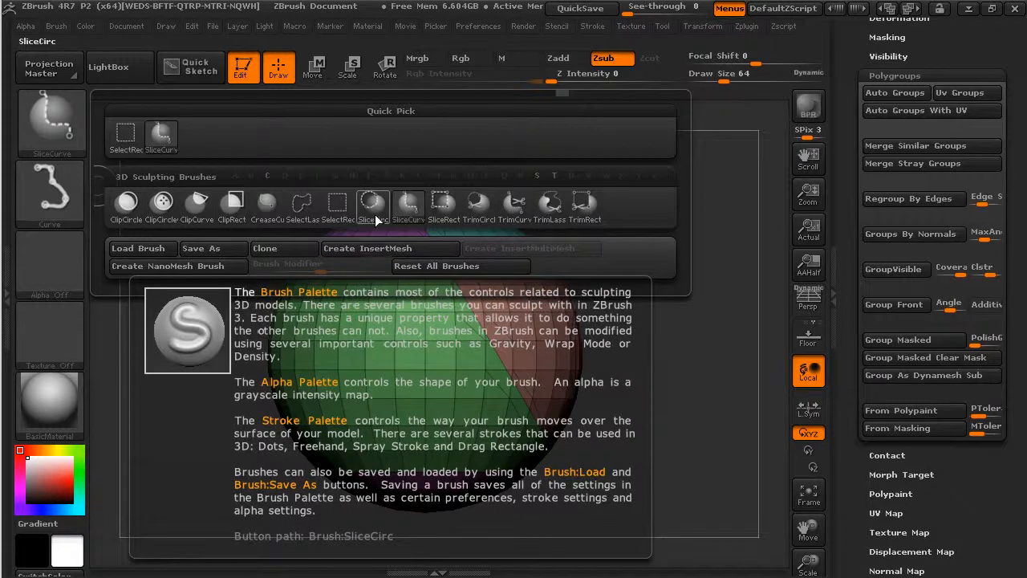
ctrl+shift+drag(225, 339, 334, 414)
mouse_move(640, 475)
mouse_down()
mouse_move(753, 454)
mouse_move(726, 454)
mouse_up()
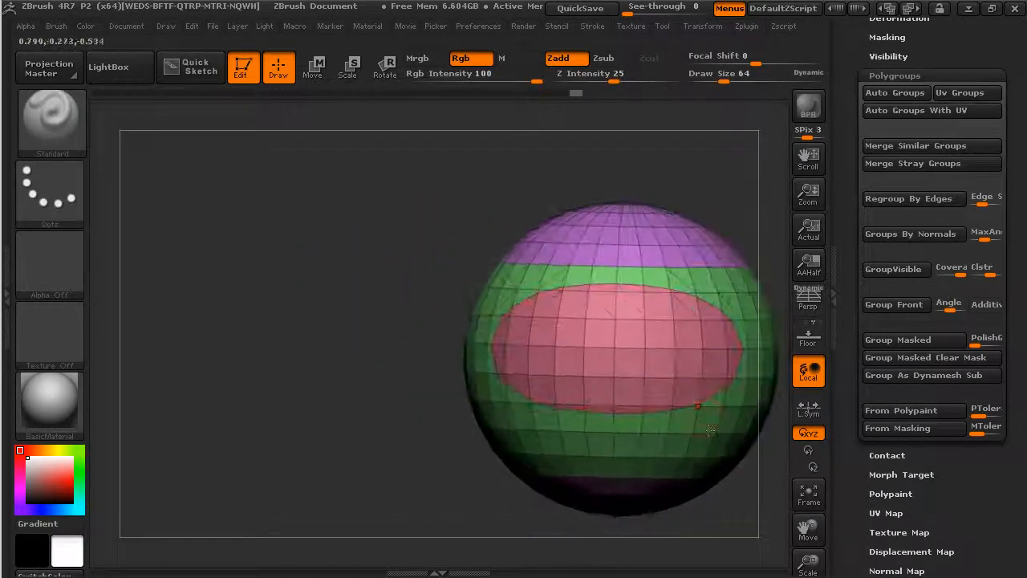
Isolate and hide the oval polygroup to check it, and show the full sphere again
ctrl+shift+click(637, 353)
ctrl+shift+click(638, 354)
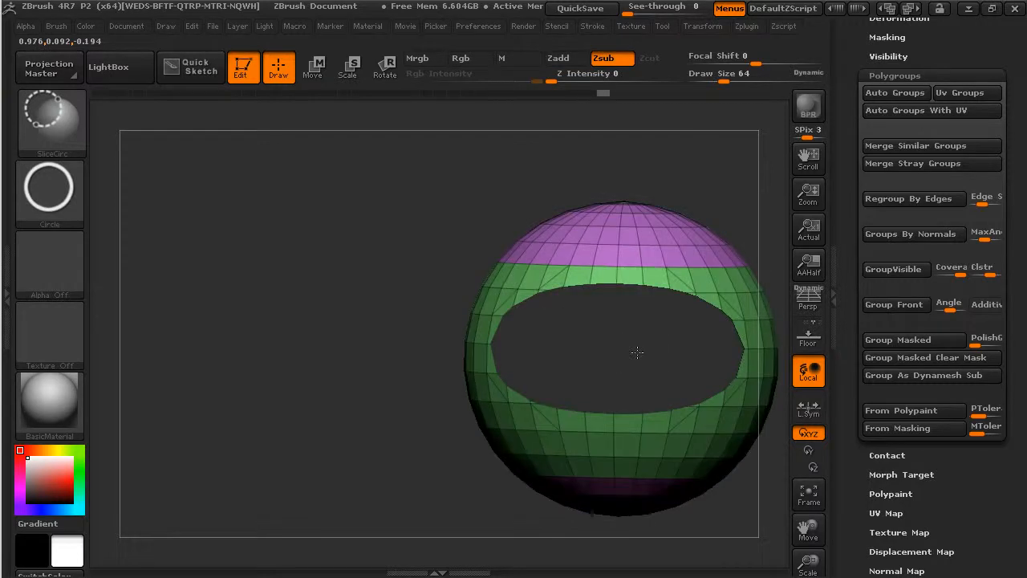
ctrl+shift+click(637, 352)
alt+drag(711, 173, 495, 195)
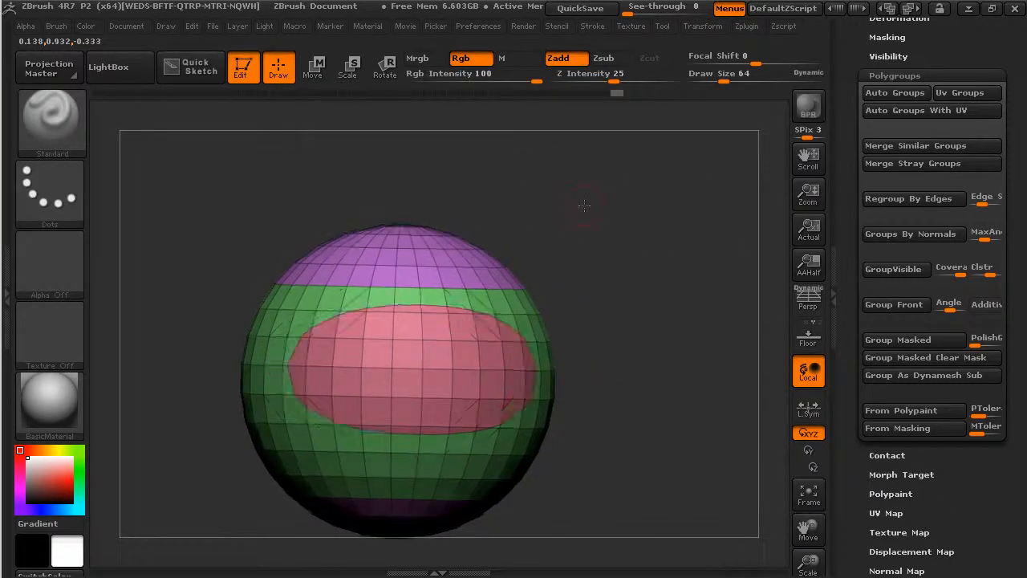
Mask everything except the oval polygroup with a Transpose Move line drawn outward from it
drag(606, 275, 393, 171)
click(314, 69)
drag(576, 332, 525, 356)
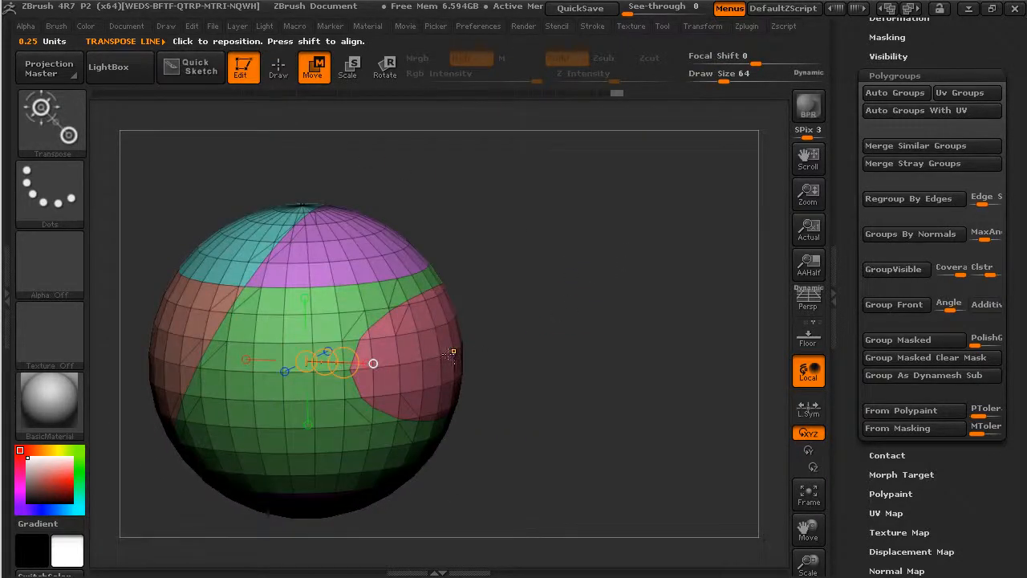
ctrl+drag(450, 354, 573, 358)
mouse_move(583, 431)
mouse_down()
mouse_move(528, 435)
mouse_move(553, 362)
mouse_move(584, 416)
mouse_up()
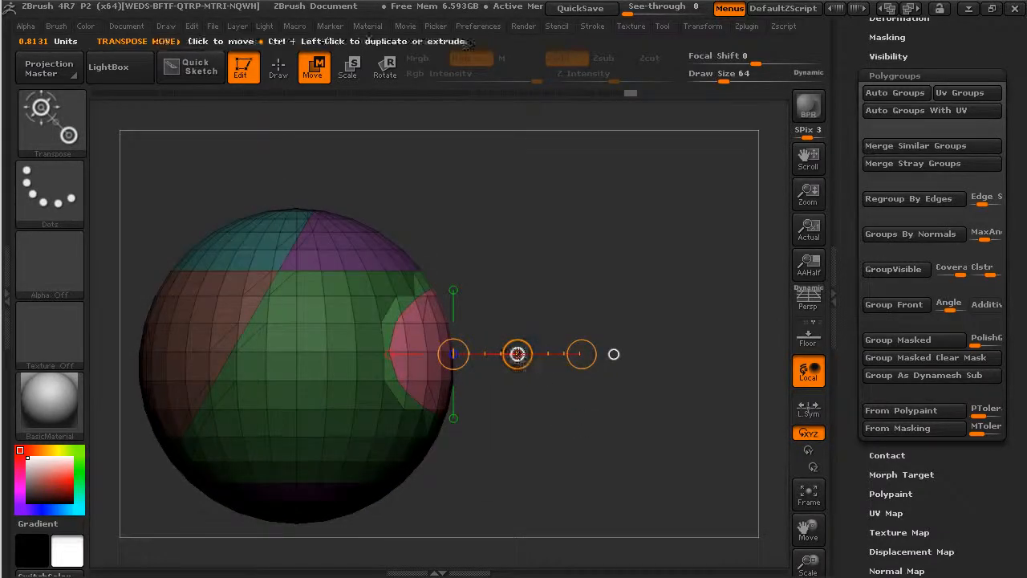
Try moving and extruding the unmasked oval polygroup outward along the Transpose line, undoing each attempt
mouse_move(518, 354)
mouse_down()
mouse_move(545, 358)
mouse_move(520, 356)
mouse_up()
key(ctrl+z)
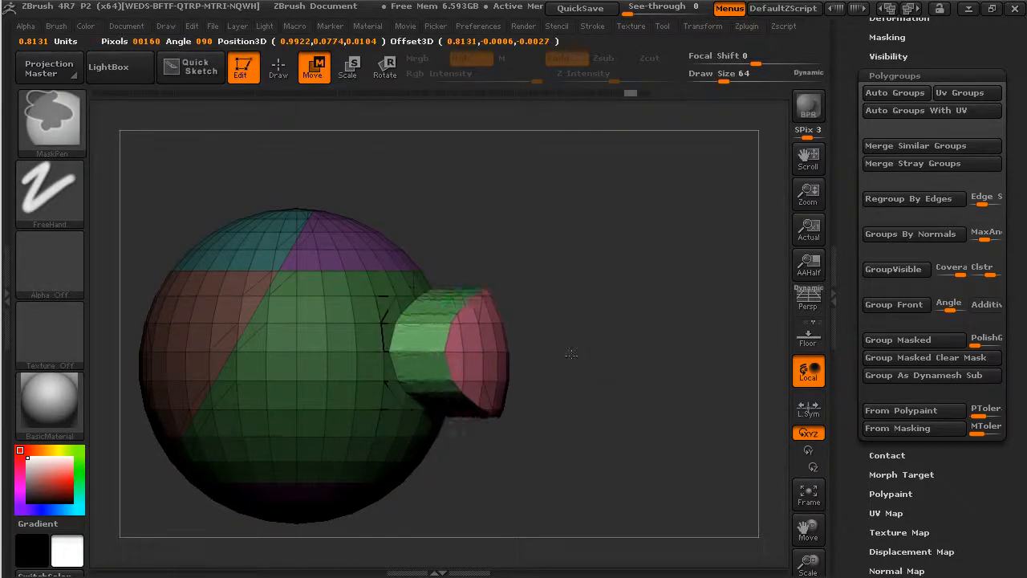
ctrl+drag(552, 353, 552, 353)
mouse_move(634, 433)
mouse_down()
mouse_move(510, 459)
mouse_move(549, 476)
mouse_move(610, 431)
mouse_move(647, 440)
mouse_move(607, 418)
mouse_move(648, 417)
mouse_move(688, 442)
mouse_up()
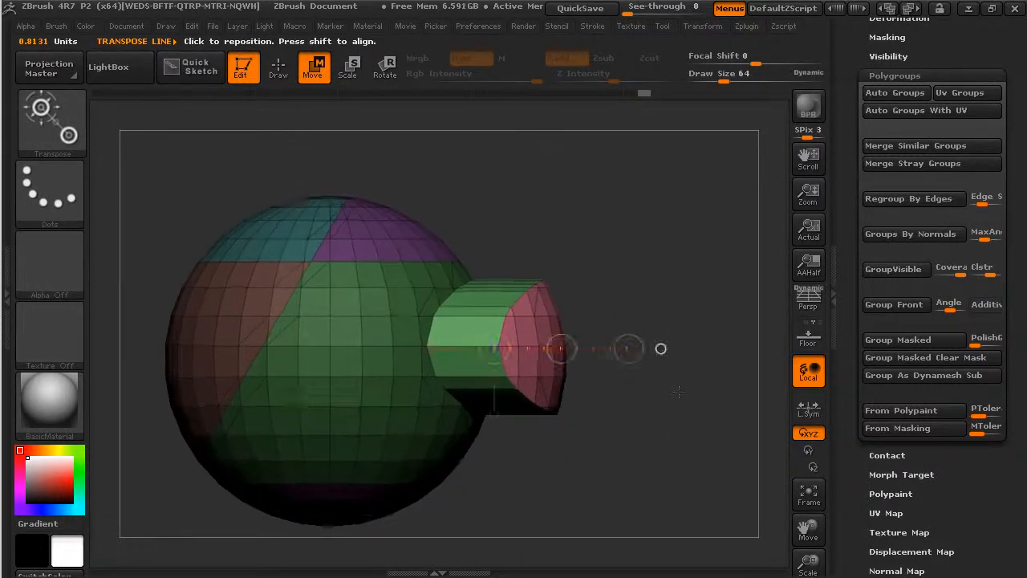
key(ctrl+z)
Clear the mask from the sphere with the polyframe turned off, and turn the polyframe display back on
drag(638, 279, 609, 234)
key(shift+f)
mouse_move(677, 227)
mouse_down()
mouse_move(654, 302)
mouse_move(672, 262)
mouse_up()
ctrl+click(673, 257)
ctrl+drag(668, 225, 706, 273)
drag(702, 313, 667, 306)
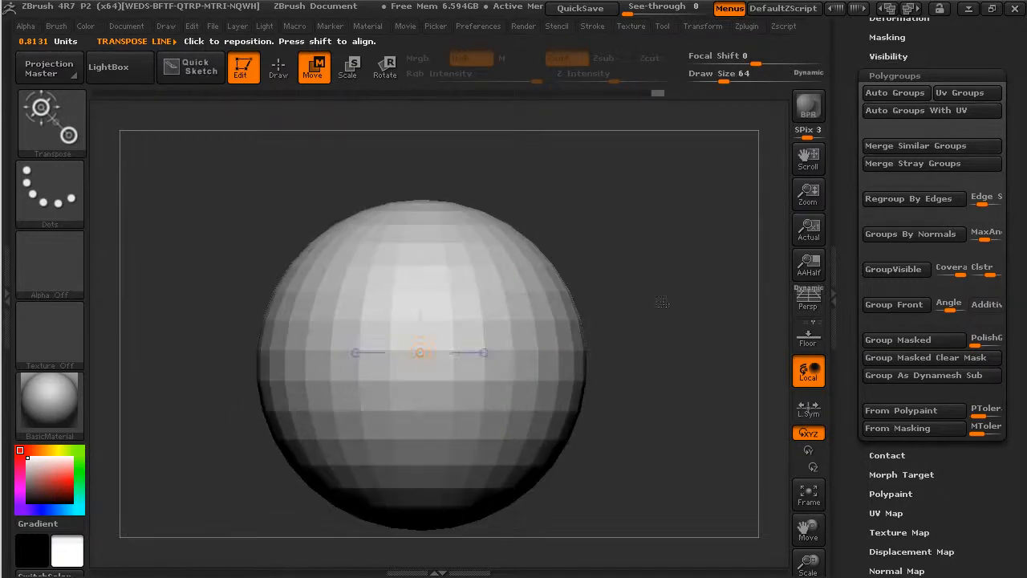
key(shift+f)
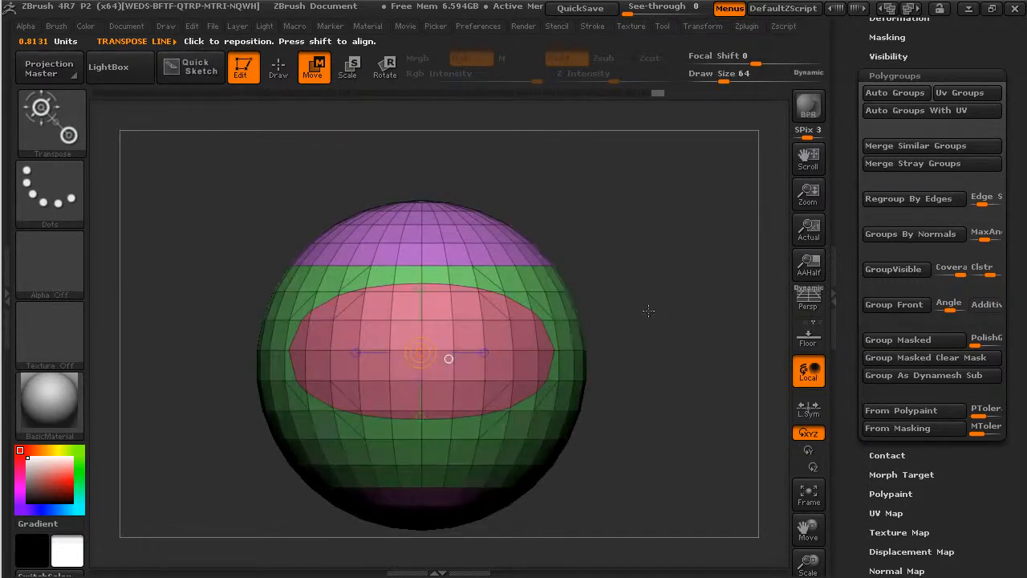
Collapse the Polygroups settings, expand the Geometry settings, and return to Draw mode
drag(606, 312, 709, 286)
mouse_move(674, 323)
alt+mouse_down()
mouse_move(637, 257)
mouse_move(666, 274)
mouse_move(667, 319)
alt+mouse_up()
alt+drag(659, 265, 686, 316)
mouse_move(687, 318)
mouse_down()
mouse_move(660, 404)
mouse_move(682, 324)
mouse_up()
click(916, 76)
drag(858, 69, 978, 249)
click(913, 256)
drag(456, 225, 313, 110)
click(279, 69)
drag(578, 193, 591, 221)
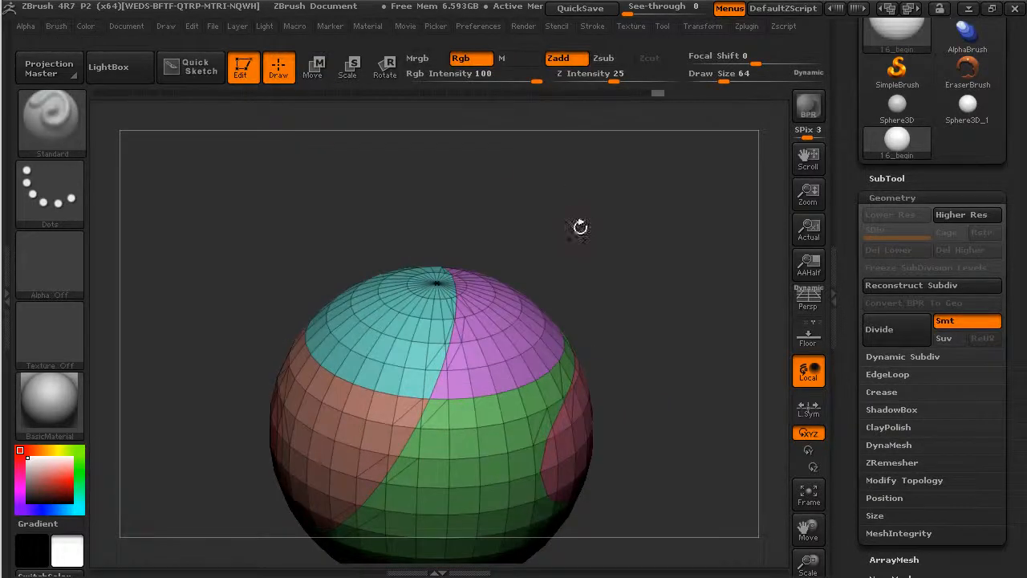
Hide the two polygroups that make up the sphere's top cap
ctrl+shift+click(411, 314)
ctrl+shift+click(407, 310)
ctrl+shift+click(475, 315)
mouse_move(608, 307)
mouse_down()
mouse_move(680, 379)
mouse_move(686, 405)
mouse_move(661, 378)
mouse_move(377, 241)
mouse_up()
mouse_move(646, 253)
mouse_down()
mouse_move(634, 231)
mouse_move(649, 236)
mouse_up()
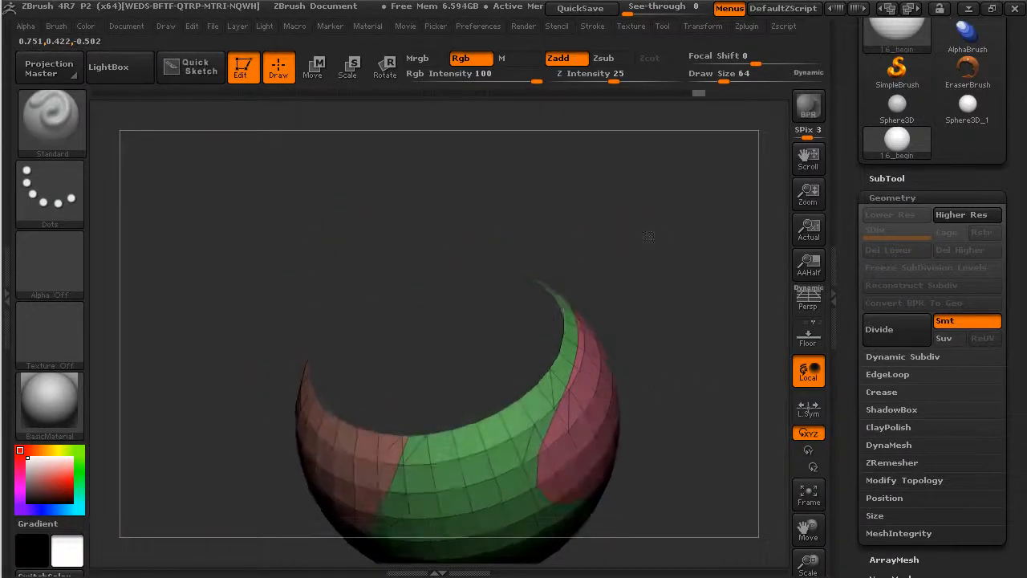
Turn on Double in the Display Properties so the inside of the open sphere is drawn
scroll(861, 409, down, 10)
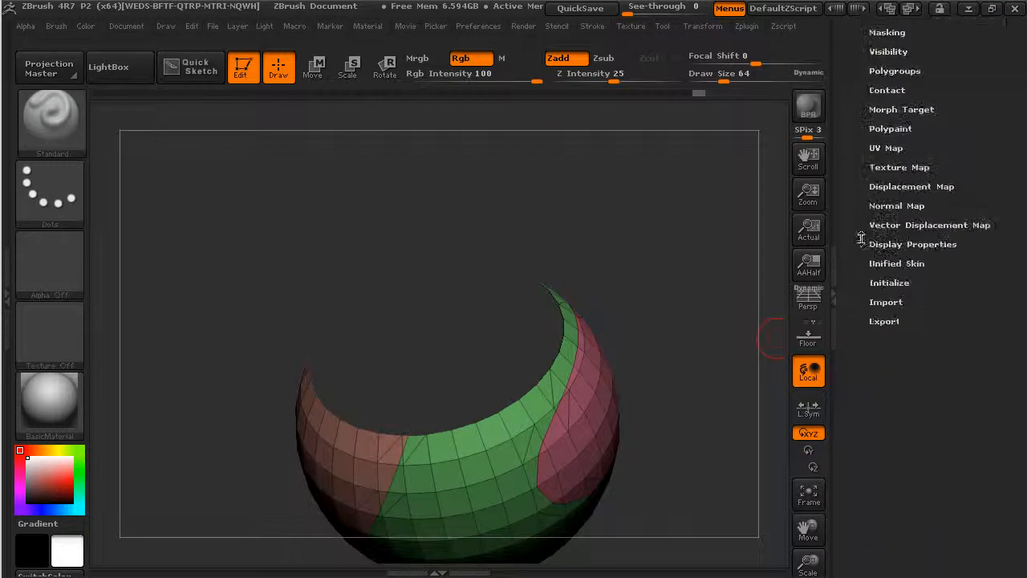
click(907, 242)
click(880, 114)
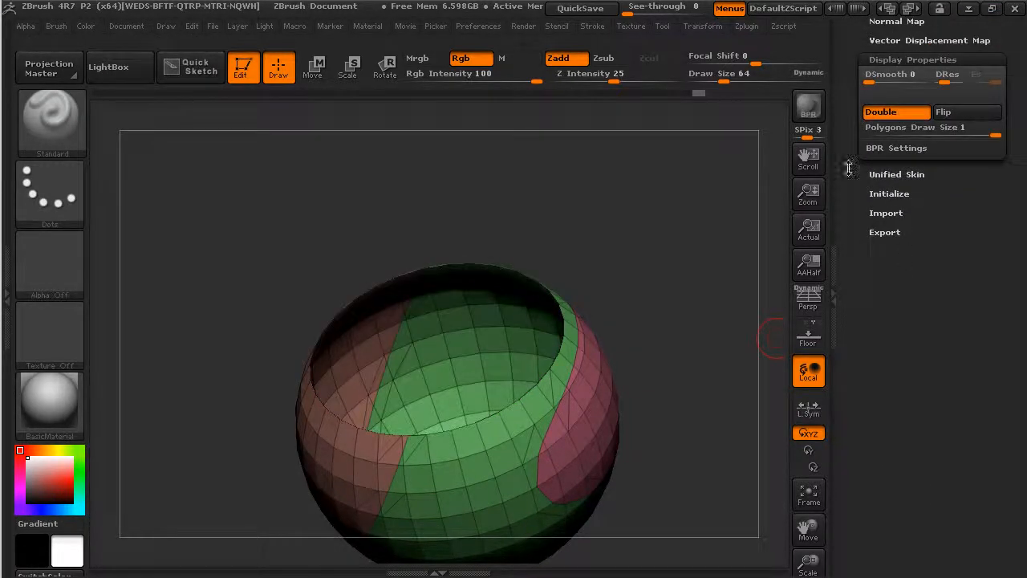
drag(838, 177, 850, 375)
drag(676, 320, 709, 353)
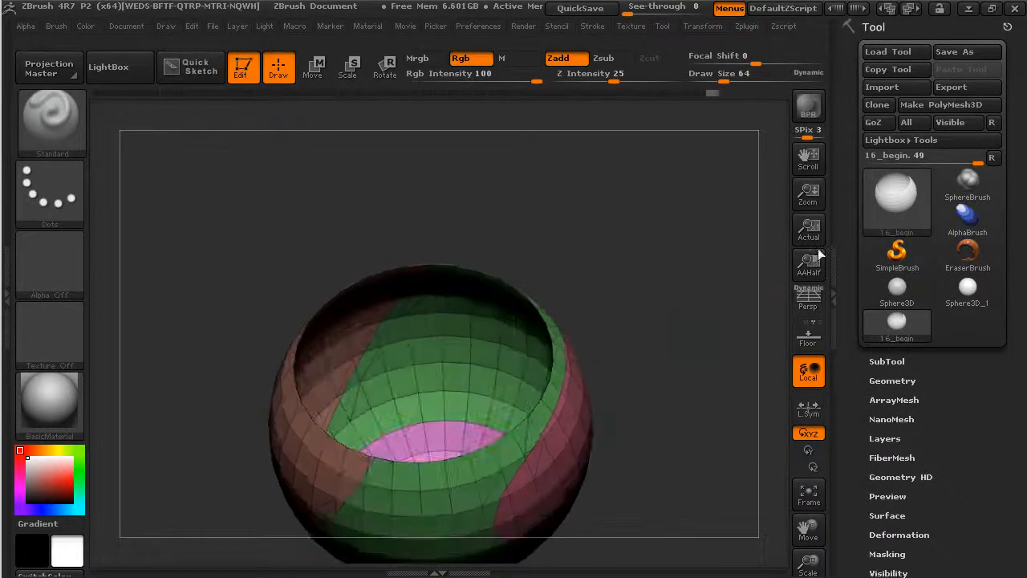
Delete the hidden top cap from the sphere with the Modify Topology command Del Hidden, and inspect the remaining mesh
click(883, 380)
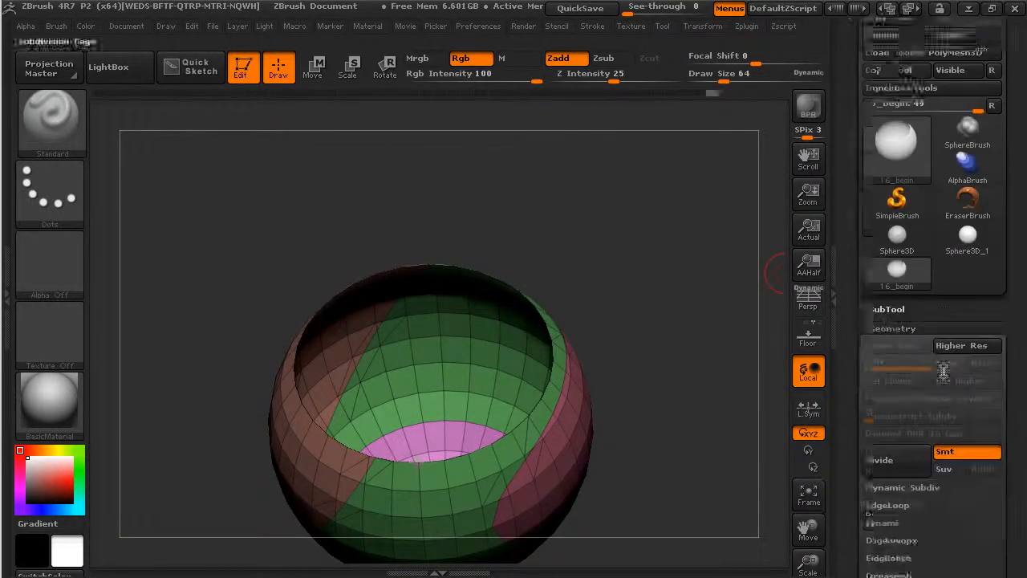
drag(851, 525, 851, 465)
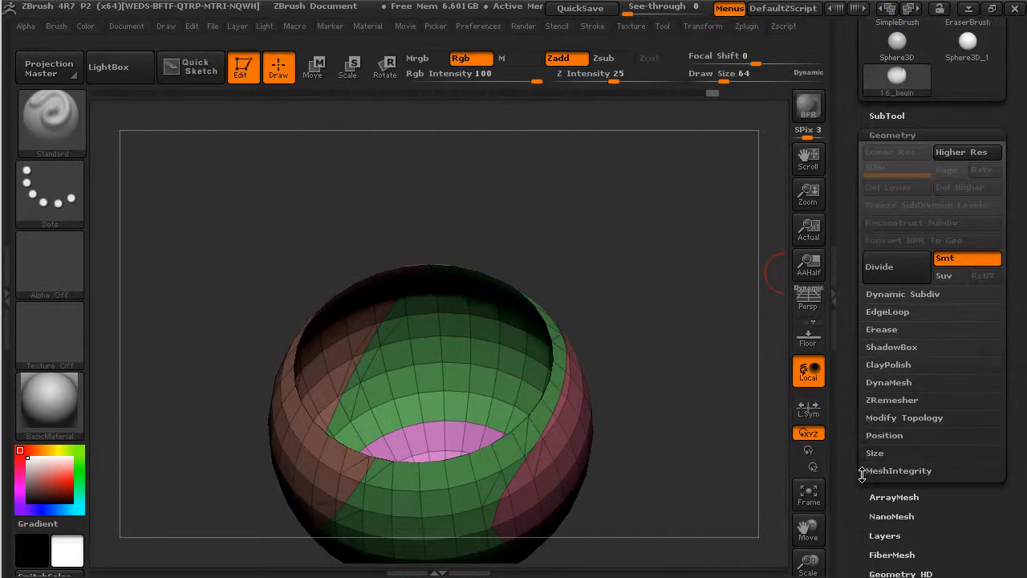
click(909, 418)
drag(847, 422, 847, 235)
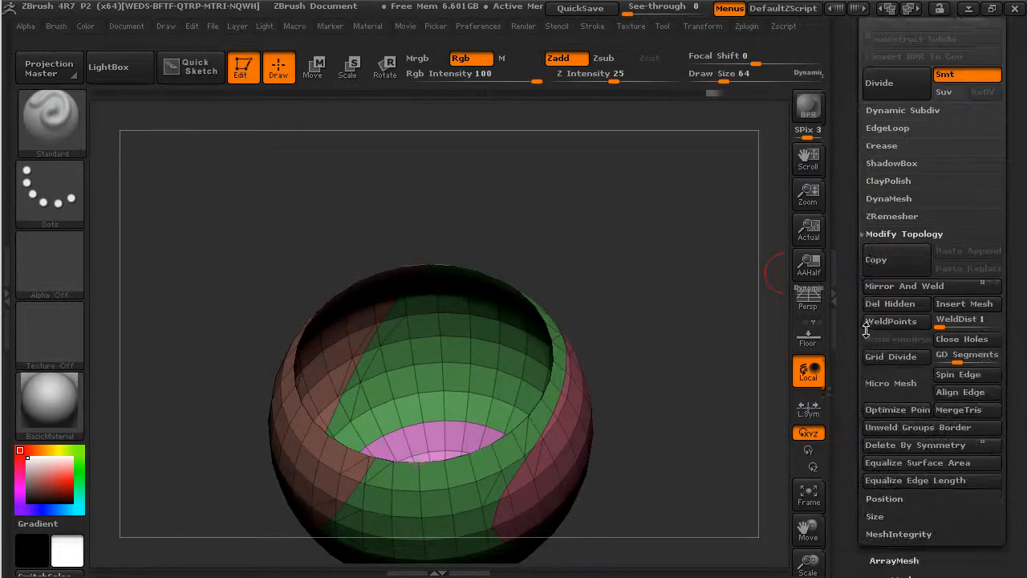
click(909, 302)
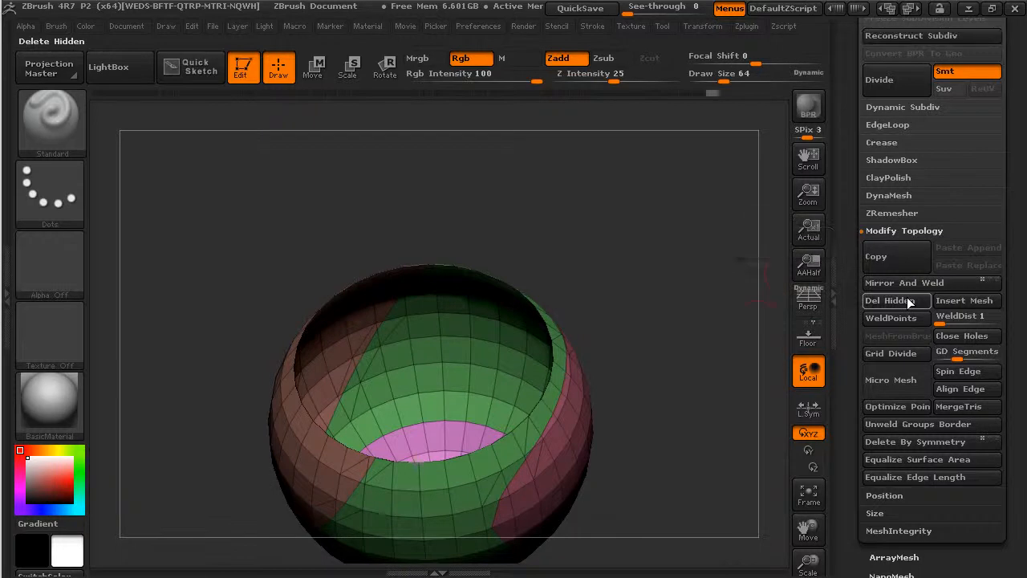
mouse_move(659, 316)
mouse_down()
mouse_move(697, 289)
mouse_move(690, 249)
mouse_up()
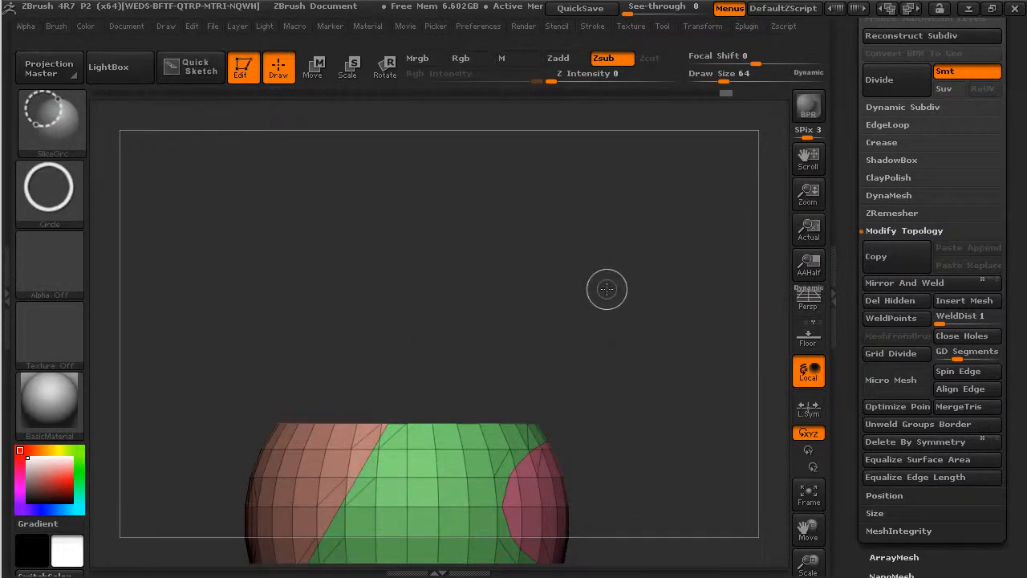
drag(634, 309, 469, 286)
drag(626, 321, 660, 237)
alt+drag(720, 273, 642, 270)
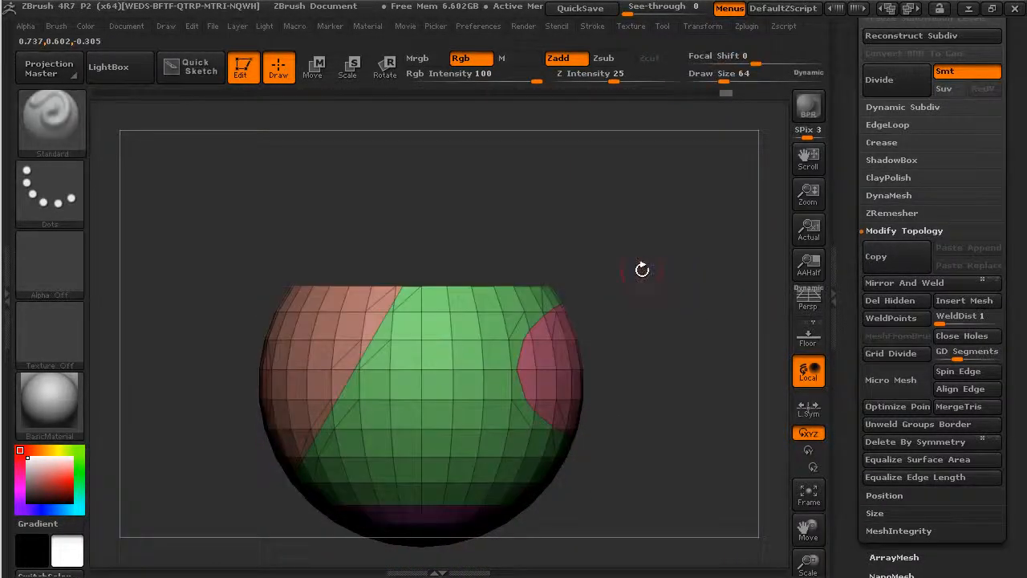